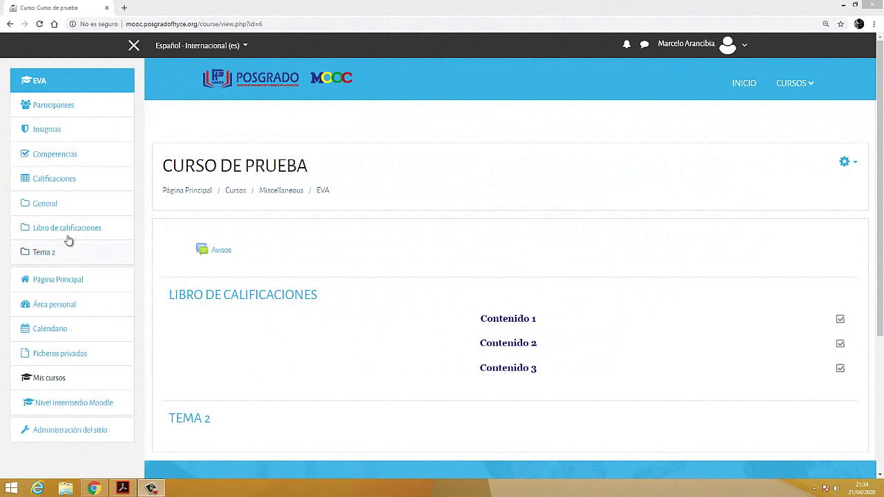
Open the course's gradebook configuration and consult the example gradebook PDF in Adobe Acrobat Reader before returning to the browser
left_click(56, 183)
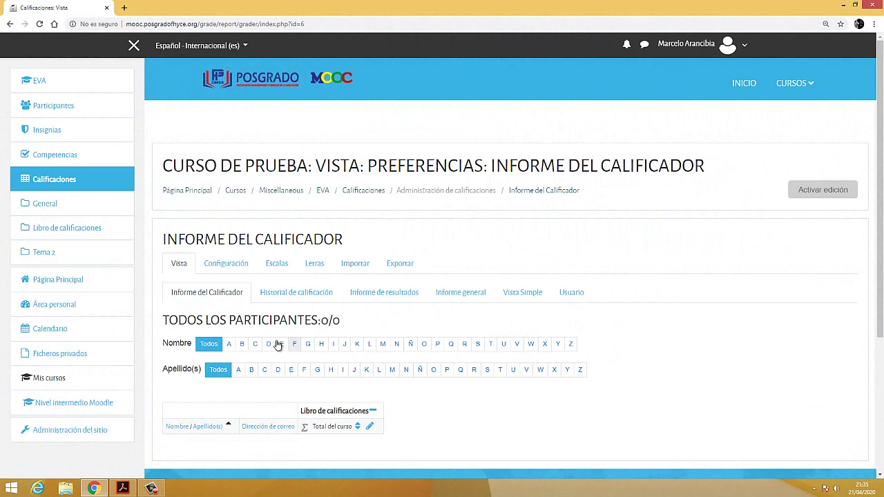
left_click(237, 268)
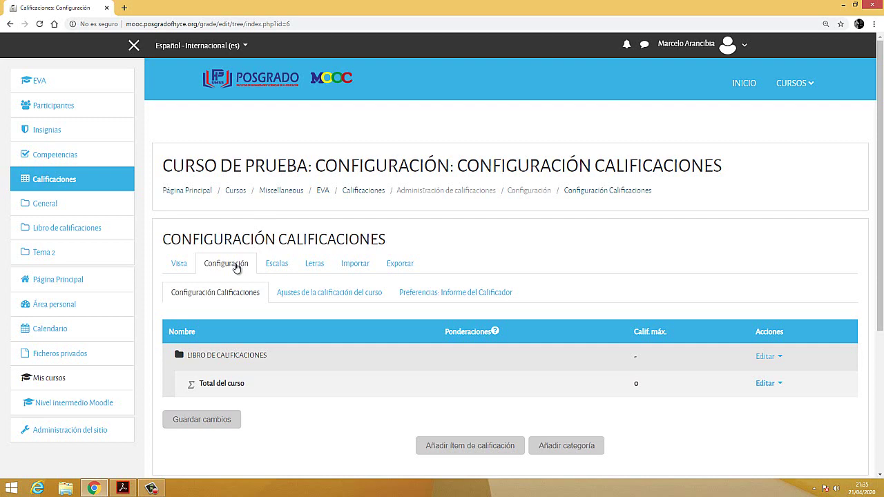
key("alt+Tab")
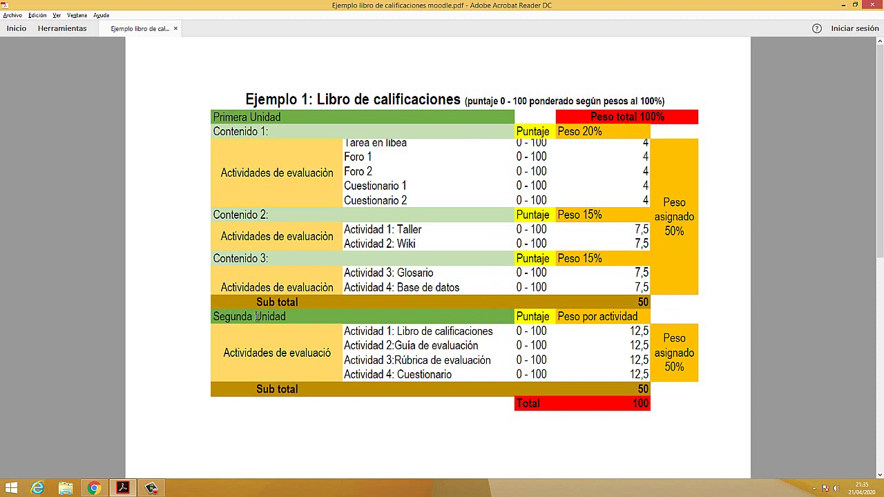
key("alt+Tab")
Start a new grade category and name it "Primera unidad"
scroll(677, 418, "down", 1)
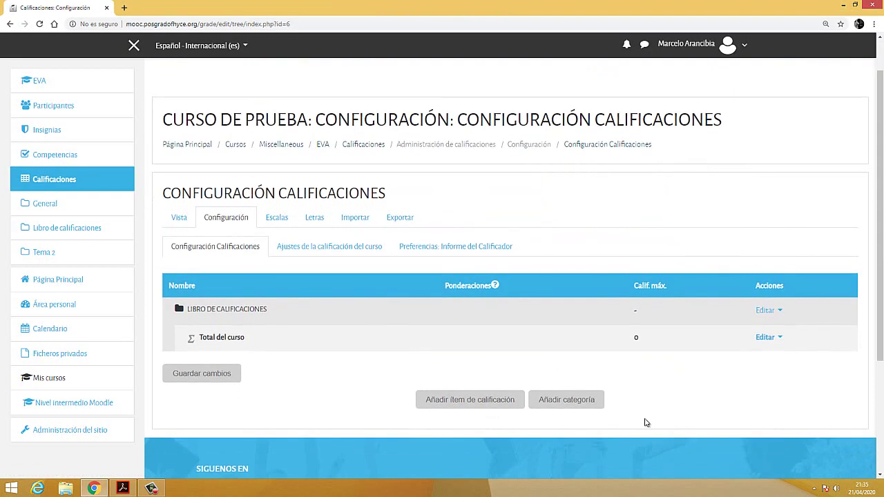
left_click(572, 407)
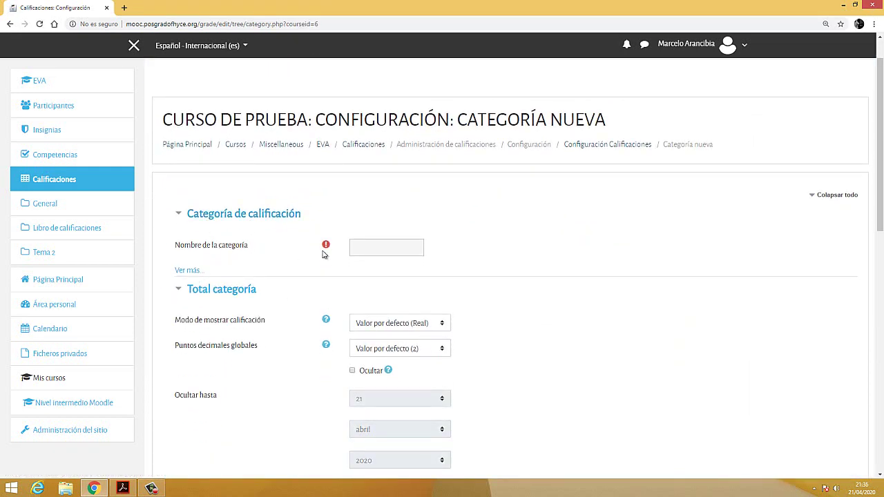
left_click(357, 248)
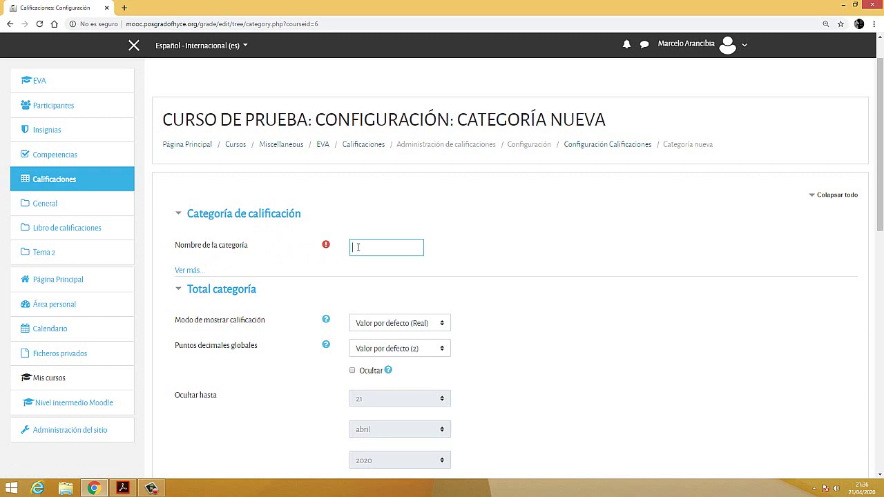
type("Primera unidad")
Set the Primera unidad category's Cálculo total to "Media ponderada simple de calificaciones", with Excluir calificaciones vacías enabled
left_click(188, 272)
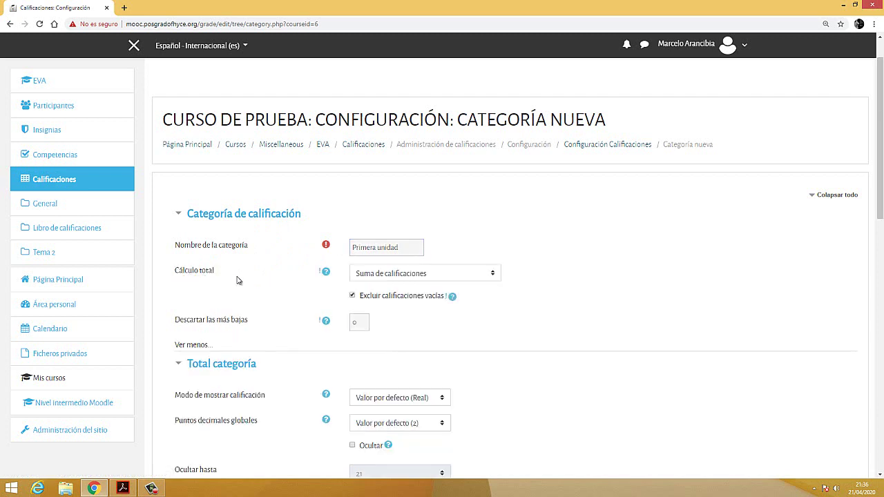
left_click(494, 275)
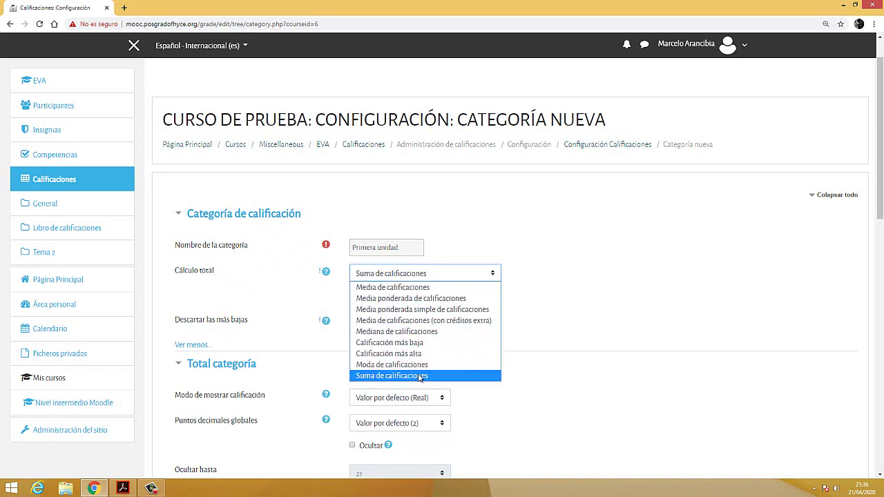
left_click(407, 309)
scroll(485, 311, "down", 1)
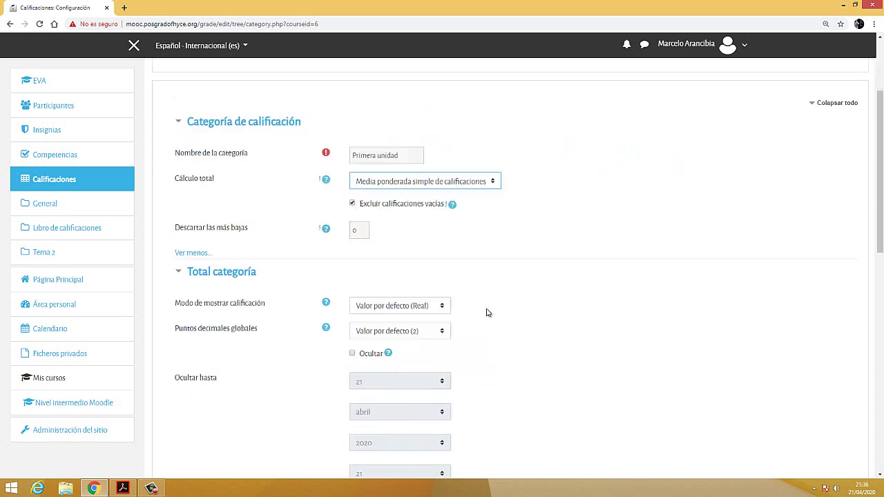
left_click(352, 209)
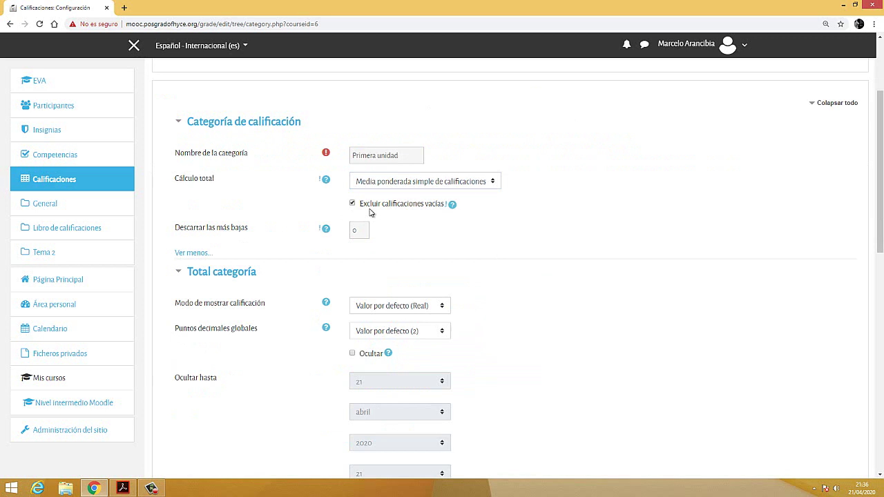
For the Primera unidad total, choose the "Valor por defecto (Real)" display mode and set Puntos decimales globales to 0
scroll(370, 212, "up", 2)
left_click(181, 167)
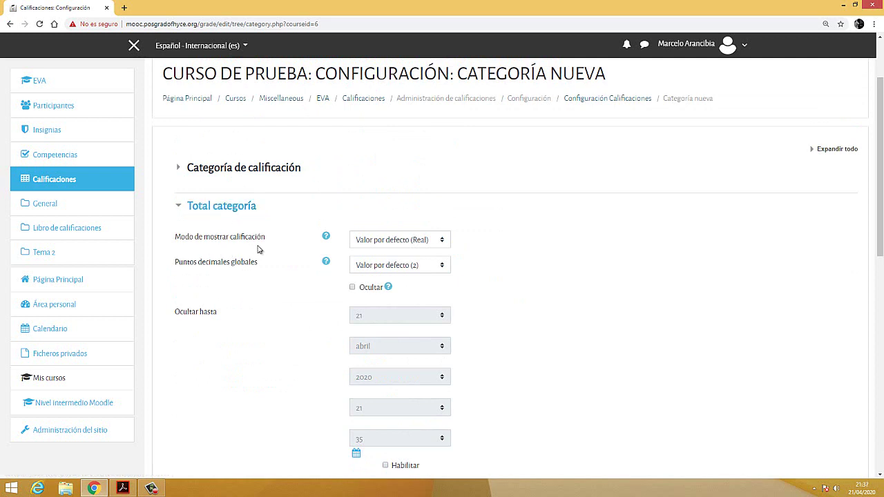
left_click(442, 241)
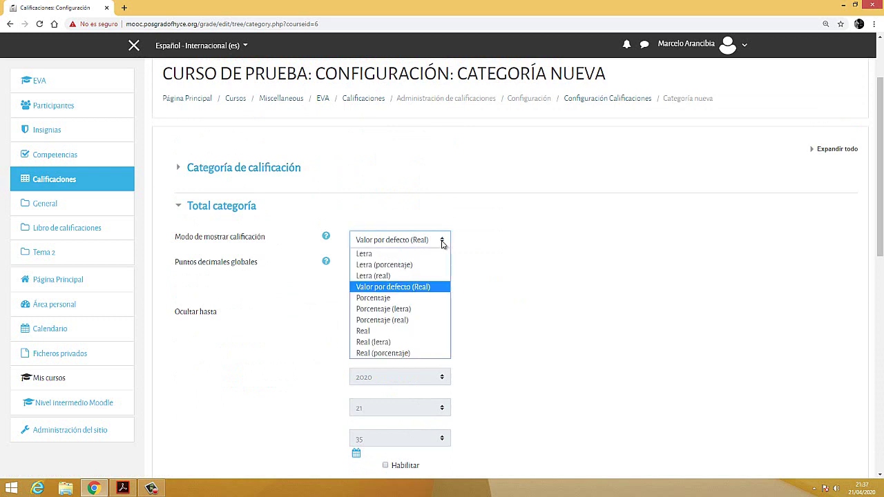
left_click(412, 291)
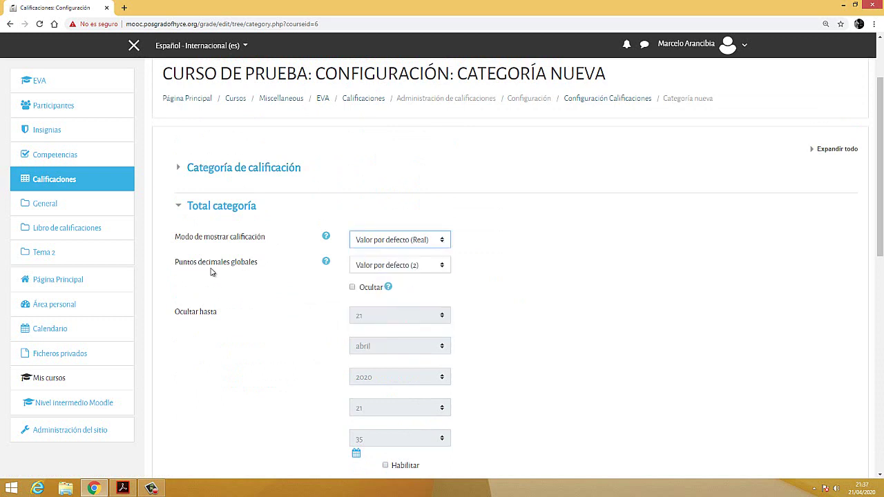
left_click(442, 266)
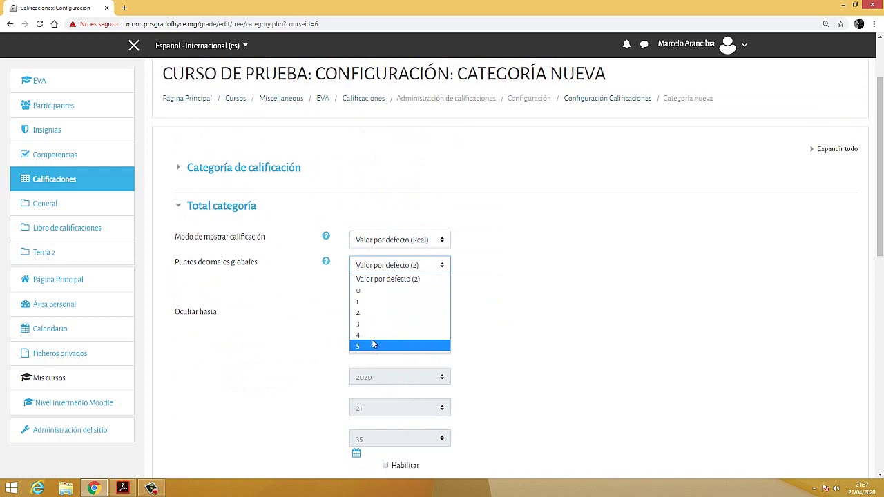
left_click(367, 291)
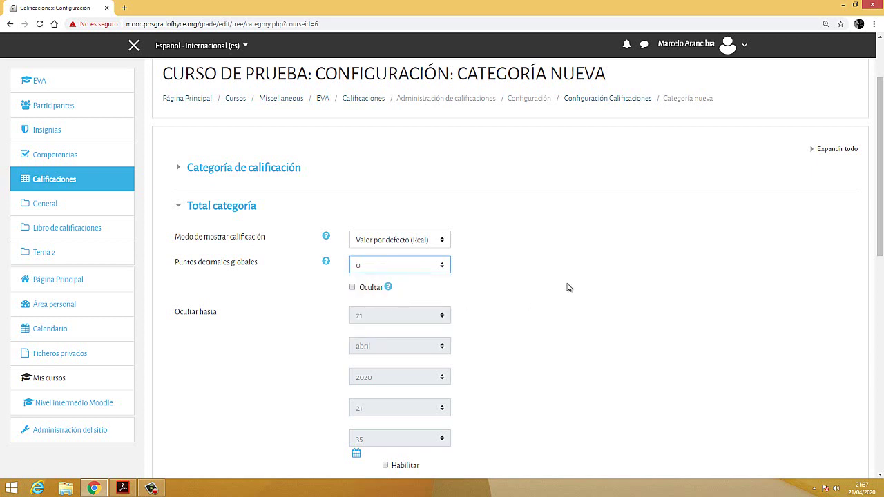
Review the hiding, locking and date options in the Primera unidad category total settings
scroll(325, 168, "down", 2)
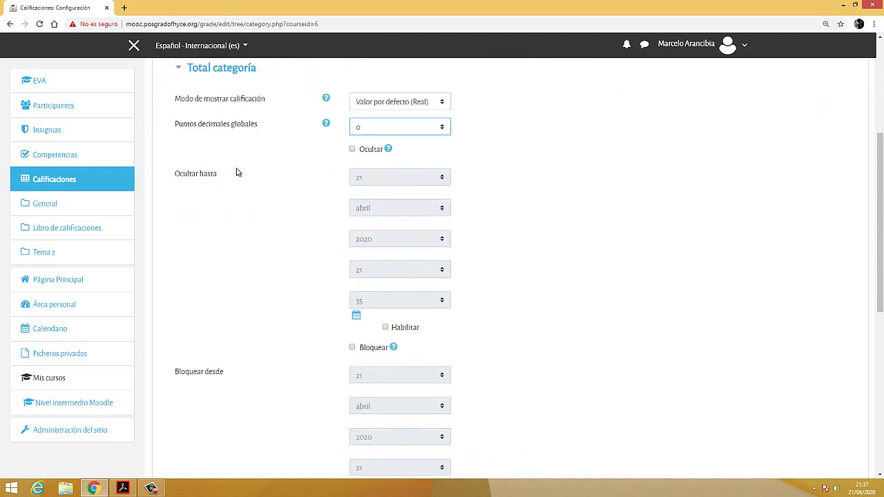
scroll(296, 197, "down", 1)
scroll(350, 263, "down", 1)
scroll(258, 200, "up", 1)
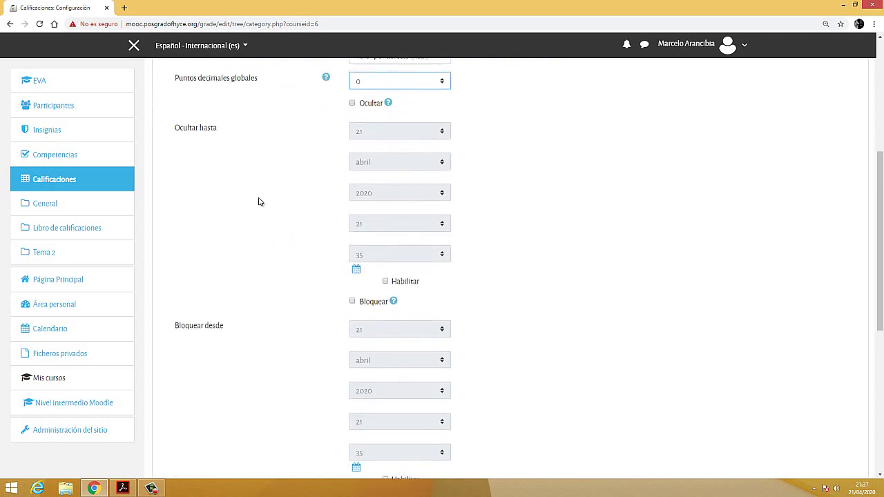
scroll(280, 281, "down", 2)
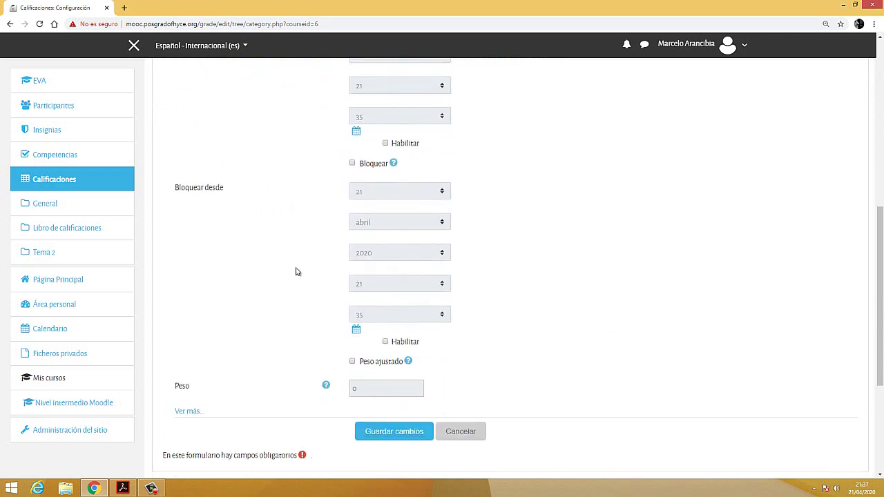
scroll(466, 304, "up", 1)
scroll(415, 217, "up", 1)
scroll(414, 217, "up", 2)
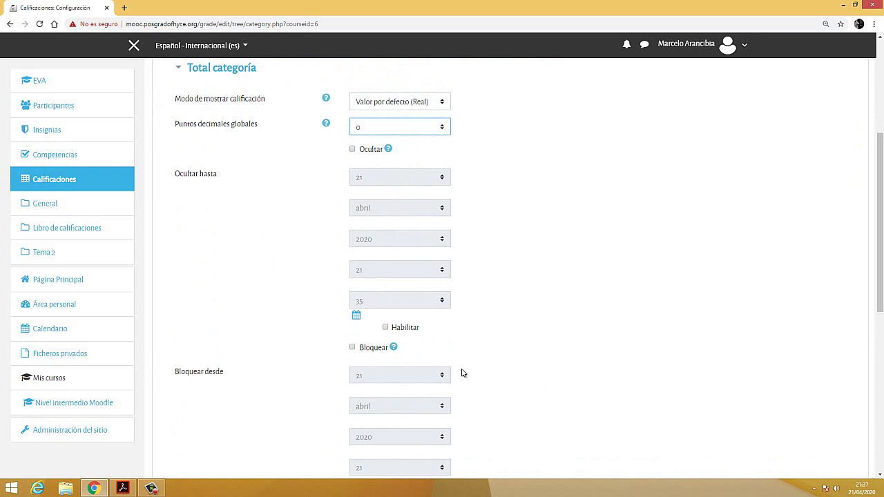
scroll(461, 371, "down", 1)
scroll(461, 371, "down", 3)
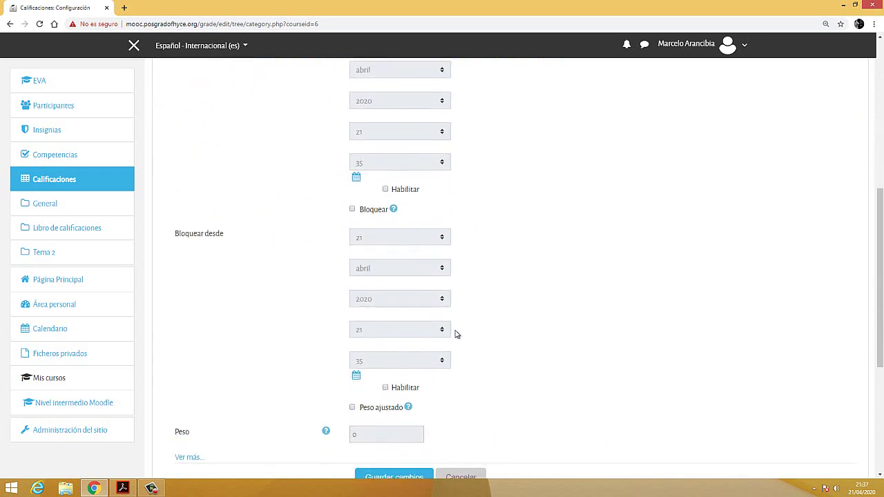
Enable Peso ajustado for Primera unidad, replace its Peso value and save the category
scroll(456, 334, "down", 3)
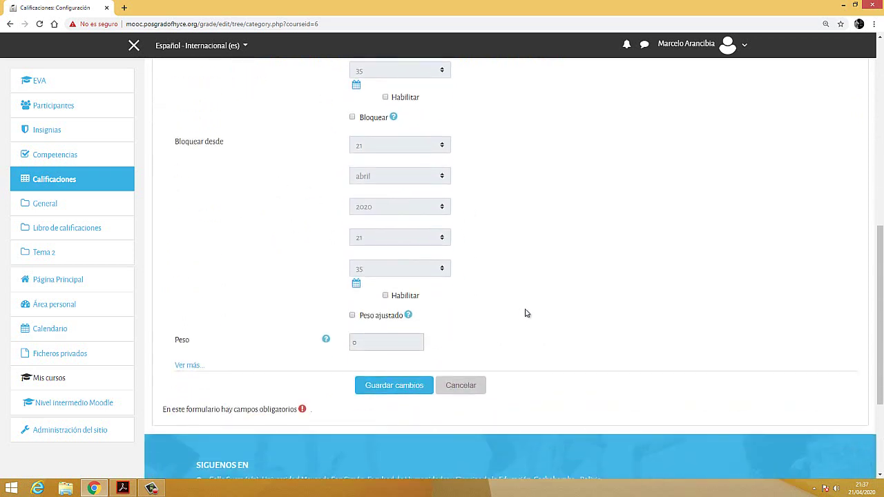
left_click(352, 316)
left_click(357, 343)
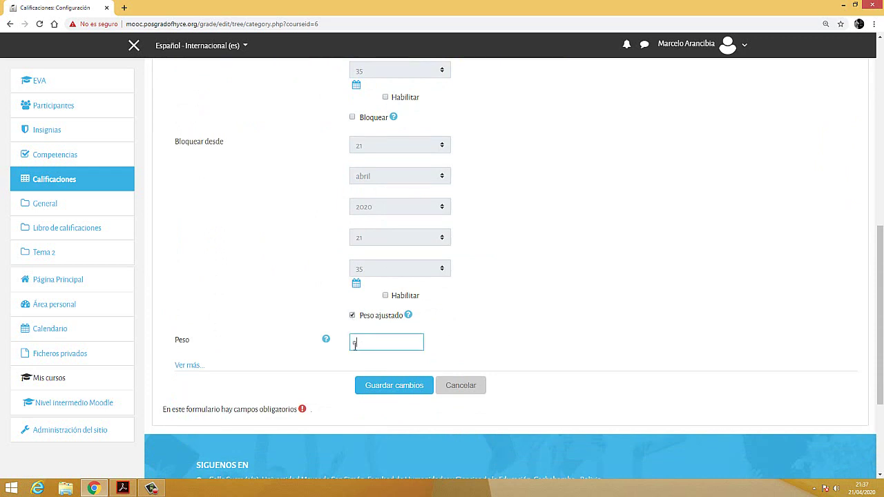
left_click_drag(354, 345, 390, 352)
left_click(394, 389)
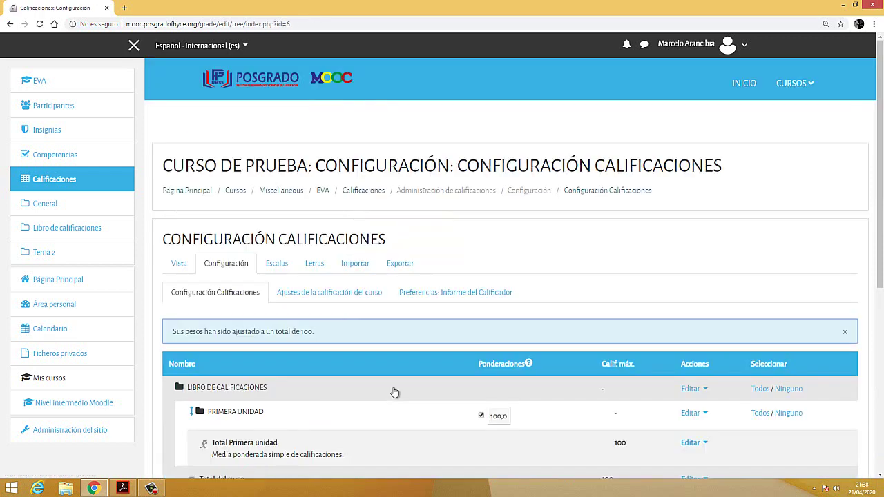
Start another grade category in the gradebook and name it "Segunda unidad"
scroll(394, 391, "down", 2)
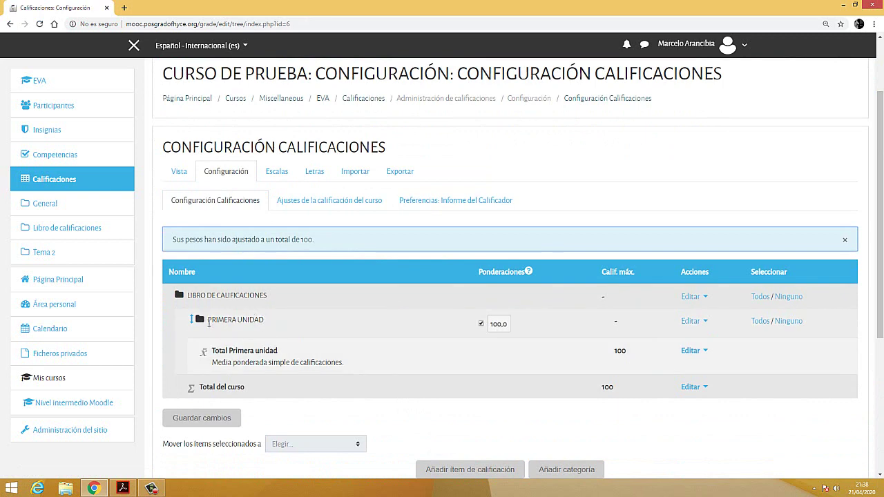
scroll(554, 373, "down", 2)
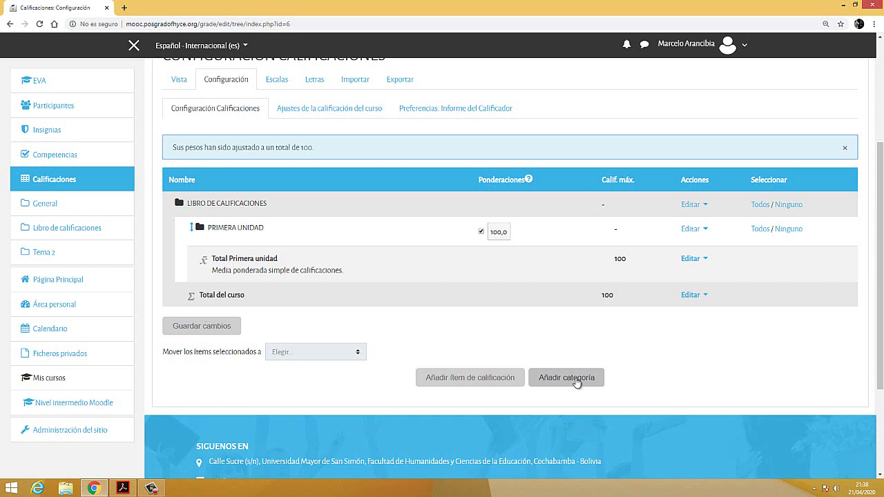
left_click(576, 380)
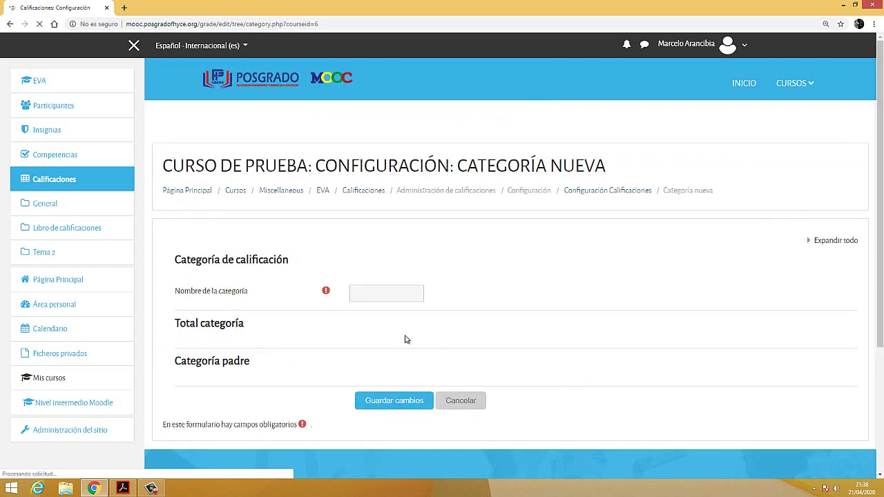
left_click(373, 296)
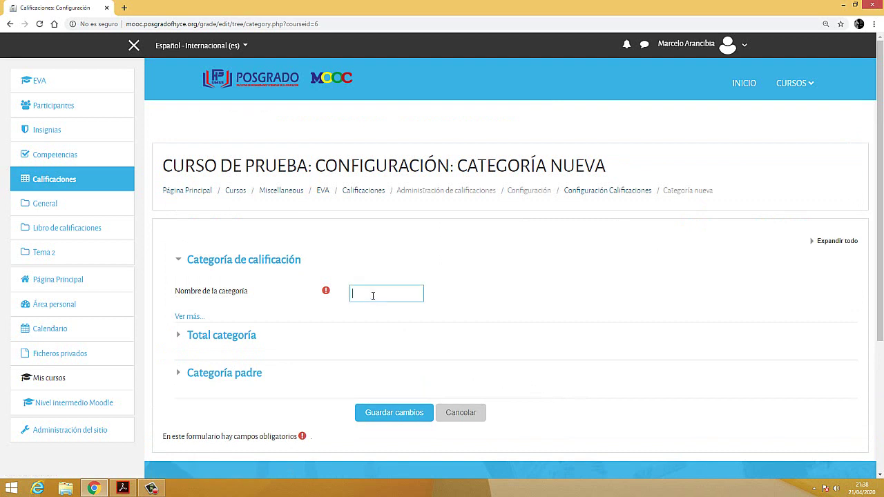
type("Segunda unidad")
Set the Segunda unidad category's Cálculo total to "Media ponderada simple de calificaciones"
left_click(192, 322)
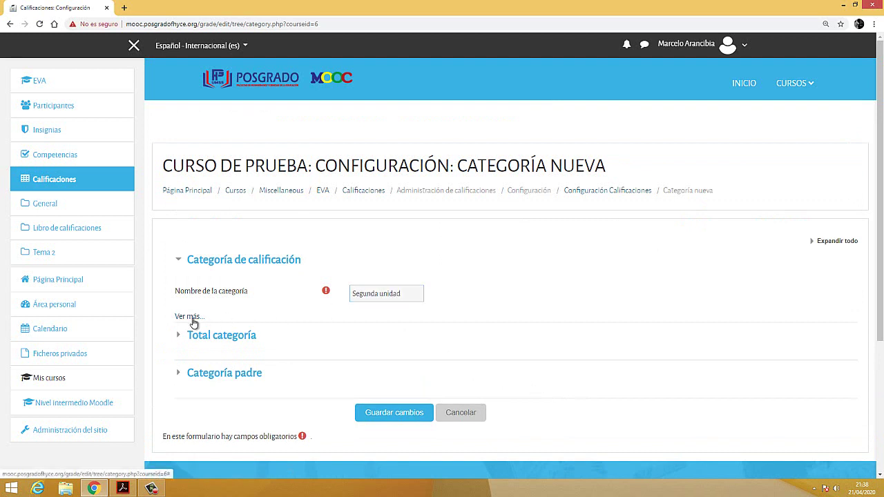
left_click(444, 319)
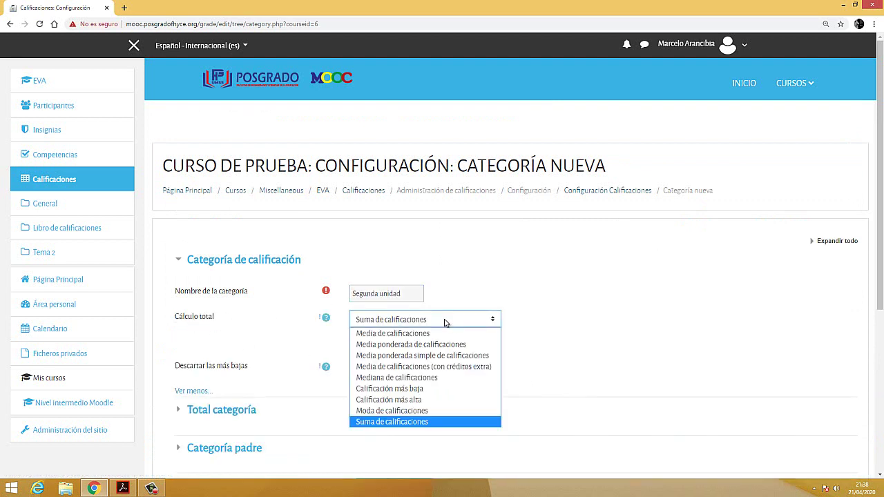
left_click(402, 355)
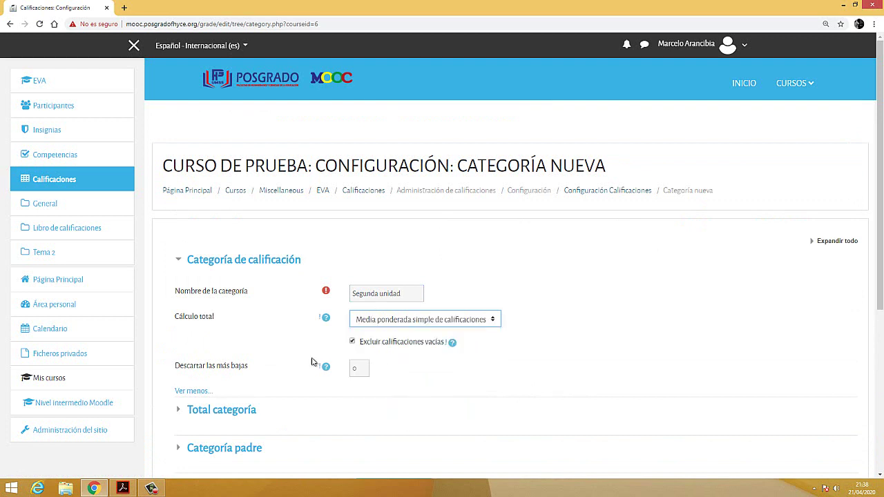
Set Puntos decimales globales to 0 in the Segunda unidad total settings and check the remaining category options
scroll(250, 348, "down", 1)
left_click(228, 233)
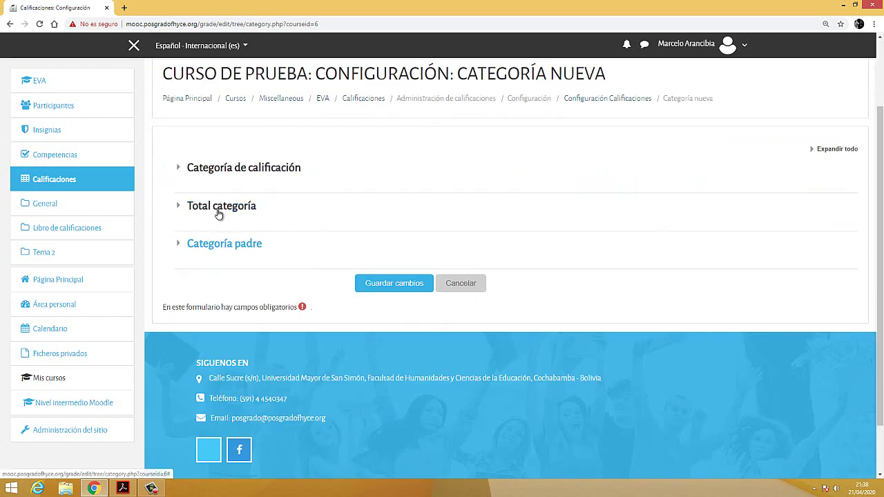
left_click(219, 213)
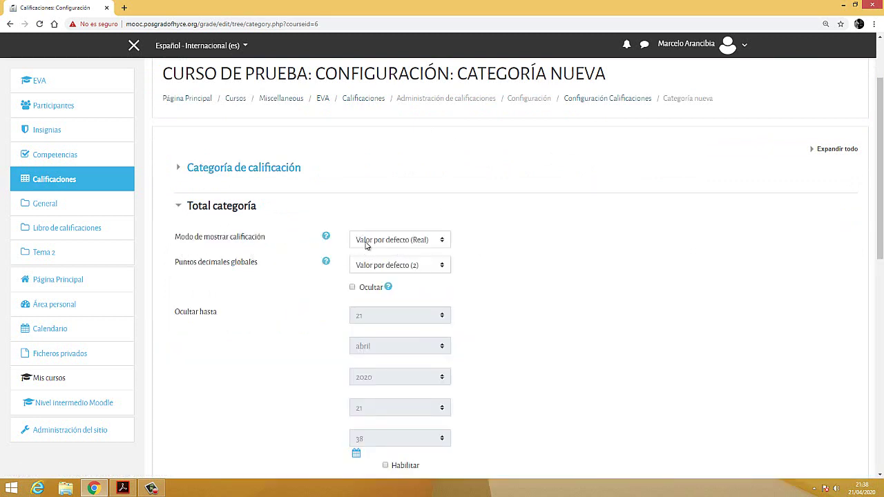
left_click(417, 271)
left_click(375, 291)
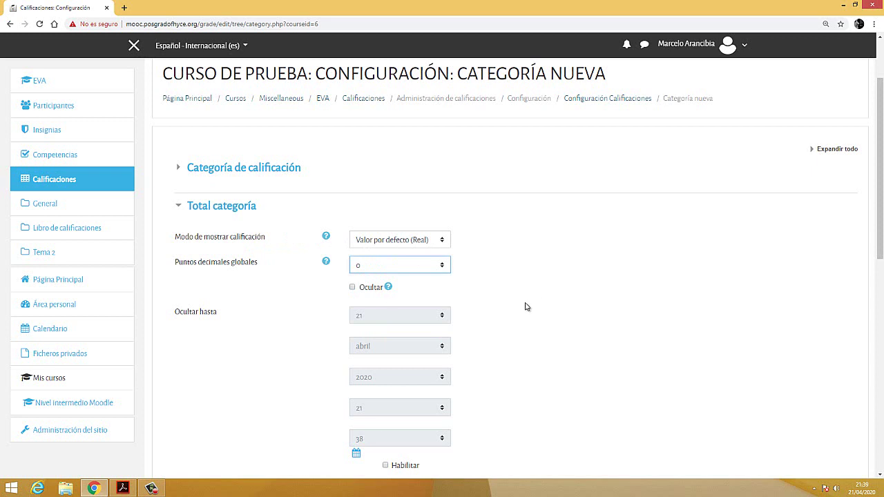
scroll(525, 307, "down", 7)
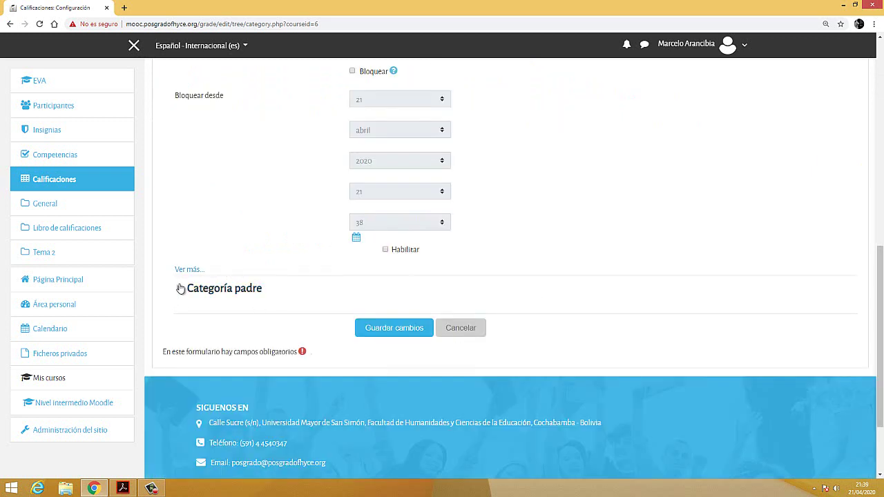
scroll(216, 255, "up", 5)
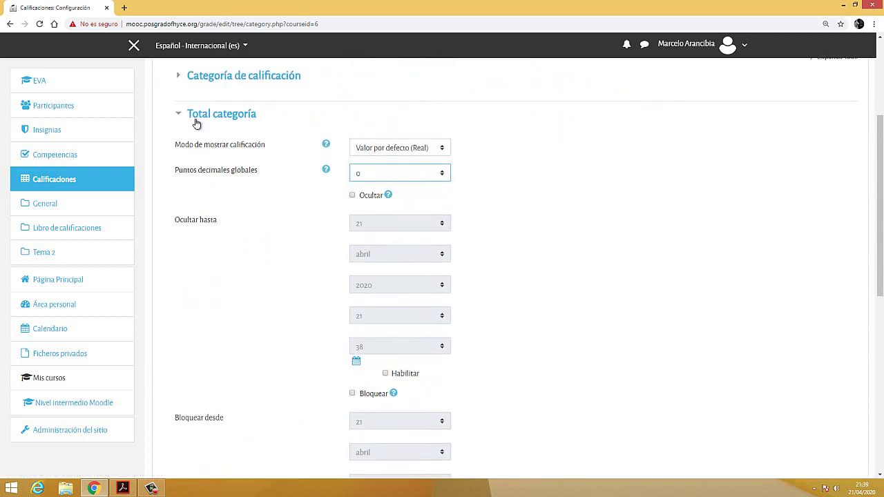
Enable Peso ajustado for the Segunda unidad category, set its Peso to 50 and save the category
left_click(197, 119)
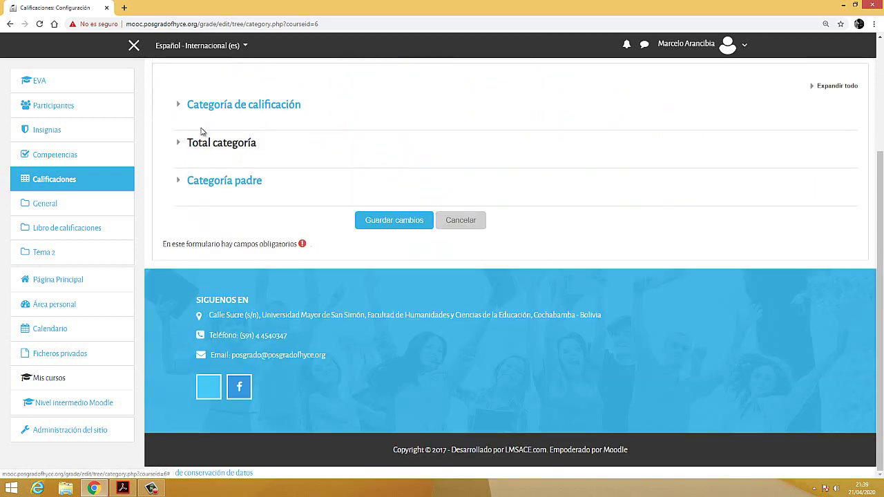
left_click(251, 184)
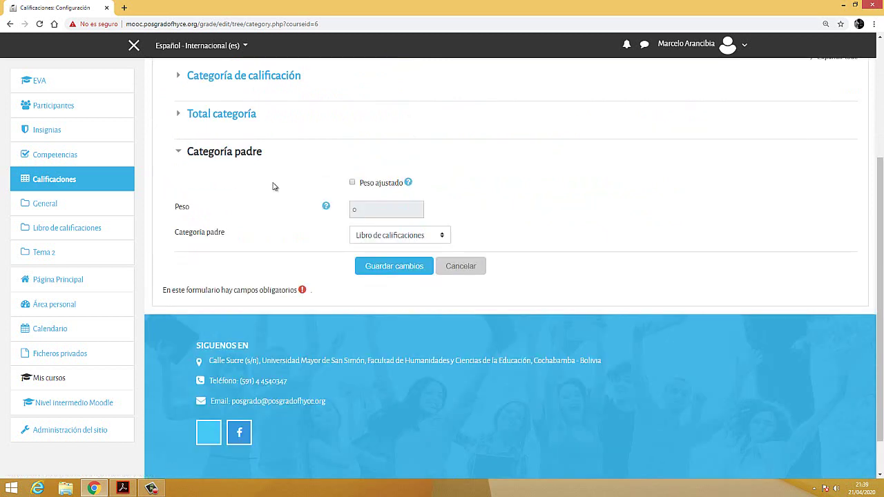
left_click(353, 183)
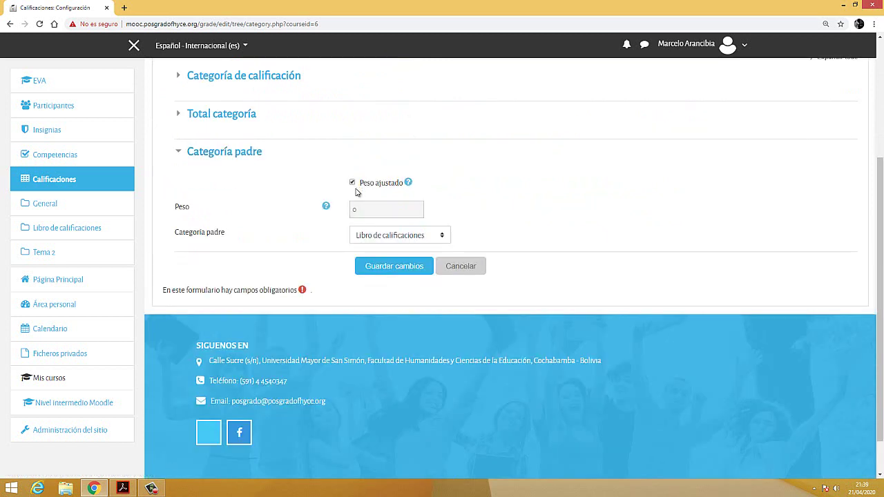
left_click(362, 209)
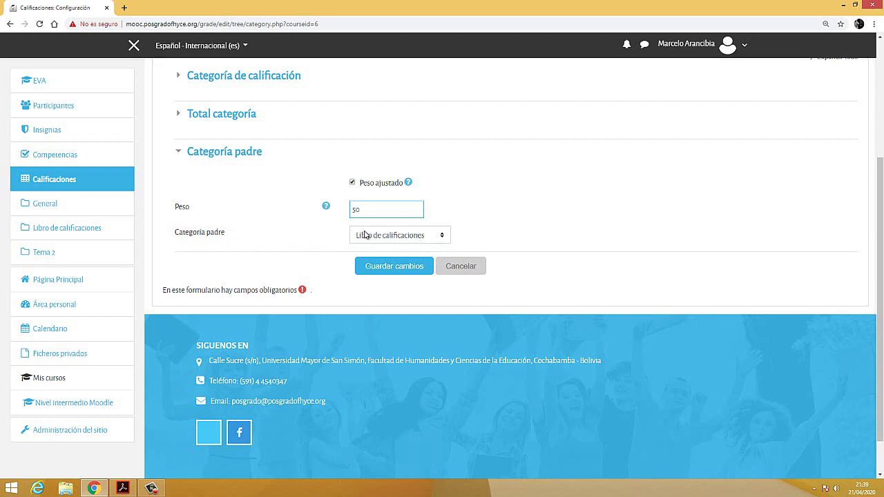
left_click(387, 272)
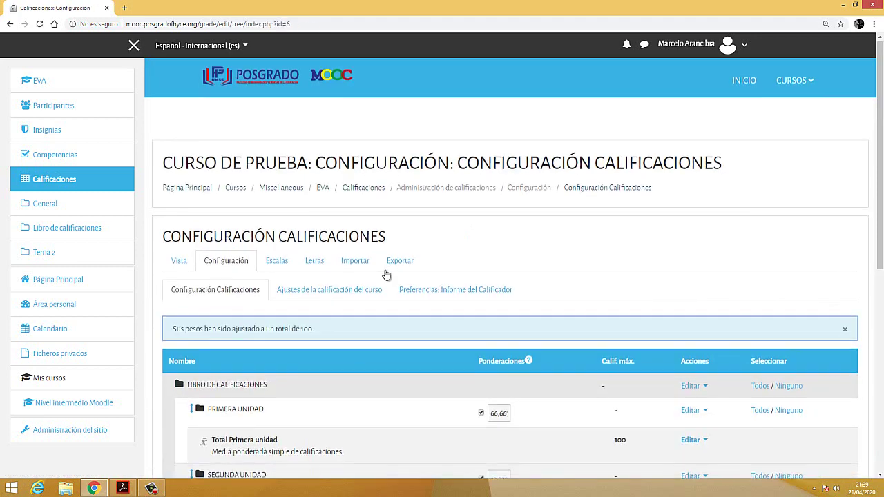
Reset the weights of the Libro de calificaciones category and consult the example gradebook PDF in Adobe Acrobat Reader
scroll(263, 275, "down", 2)
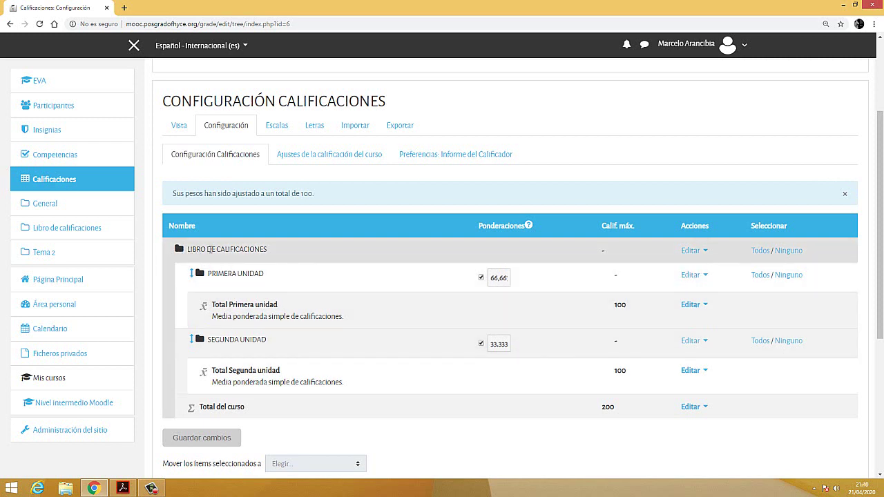
left_click(704, 252)
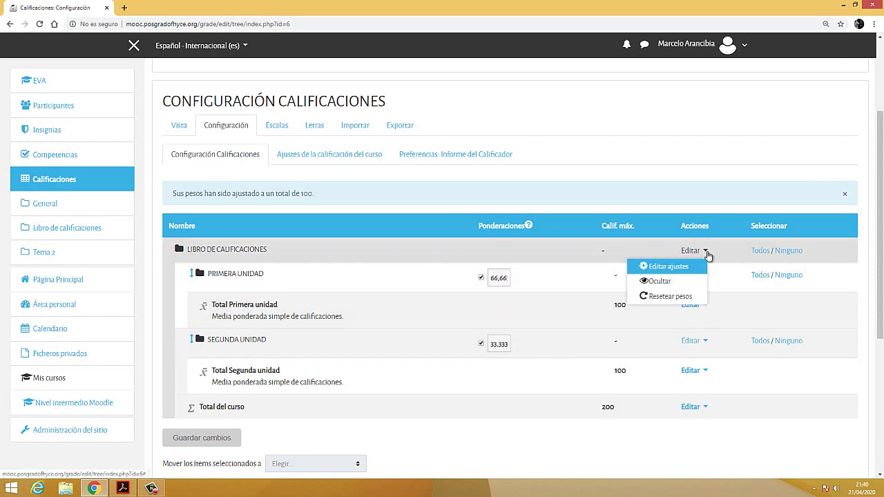
left_click(660, 299)
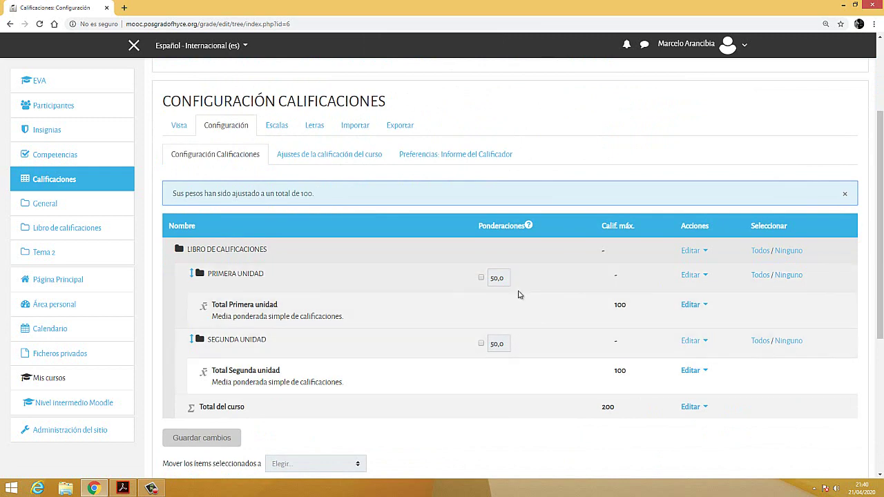
key("alt+Tab")
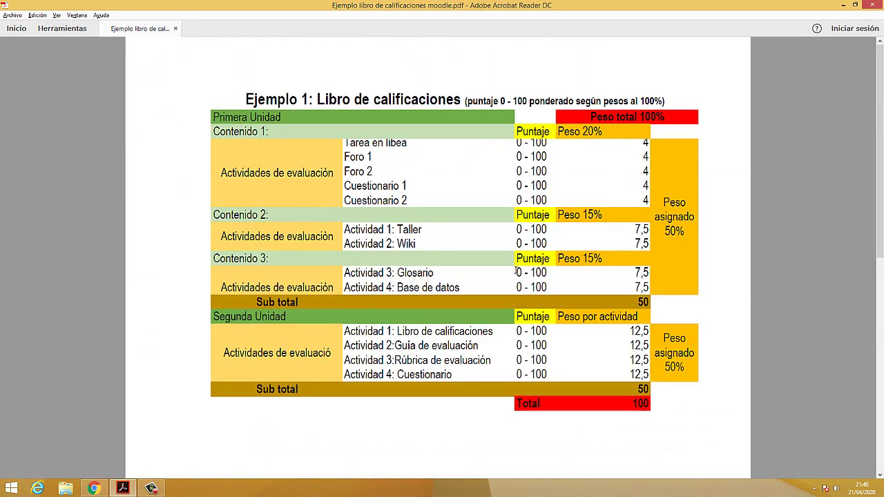
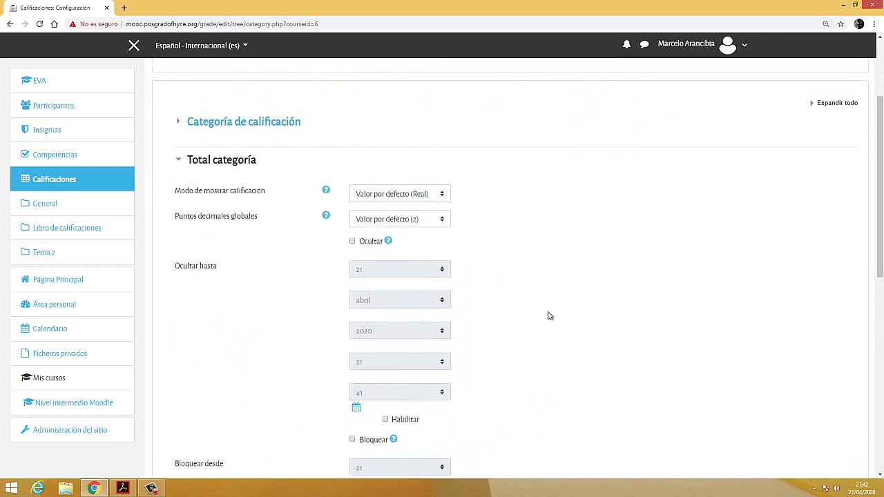
Give the Contenido 1 category 0 global decimal points, an adjusted weight of 20 and Primera unidad as parent category, and save it
left_click(443, 226)
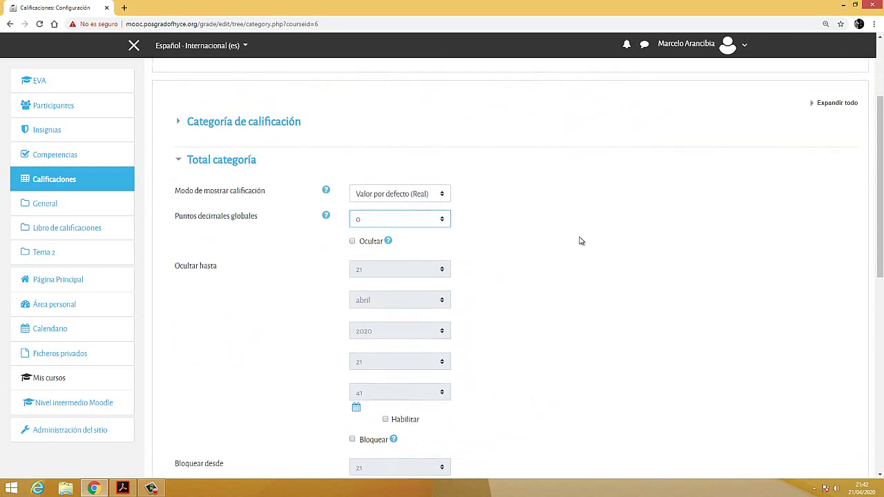
scroll(560, 289, "down", 5)
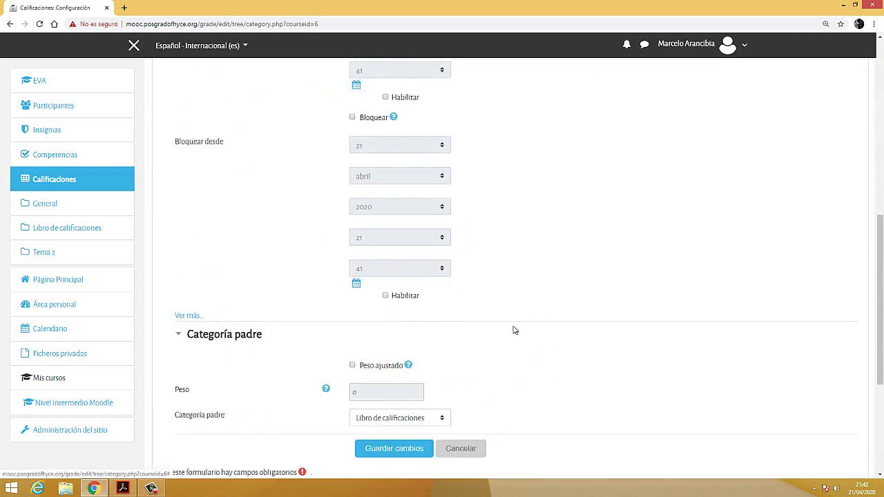
scroll(513, 330, "down", 2)
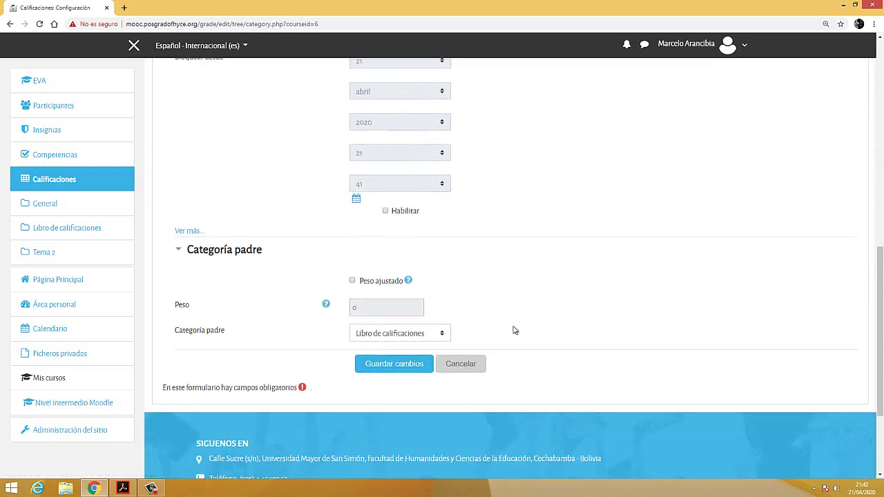
left_click(352, 274)
double_click(368, 304)
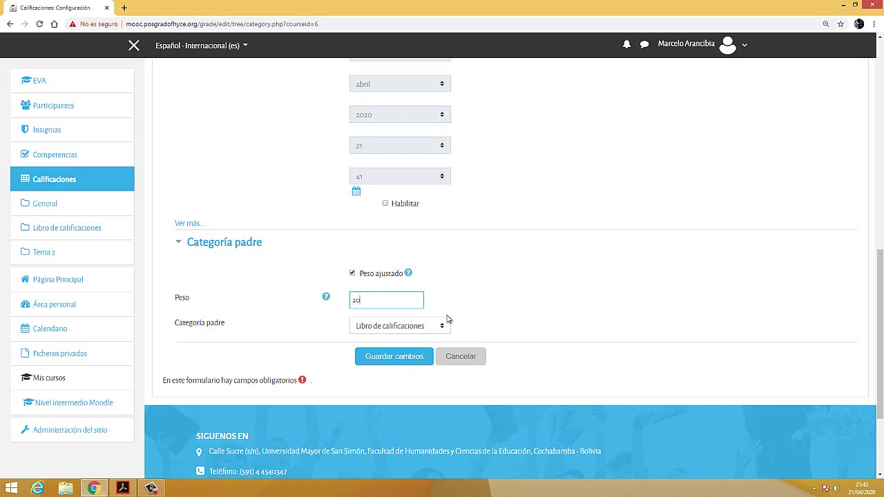
left_click(429, 329)
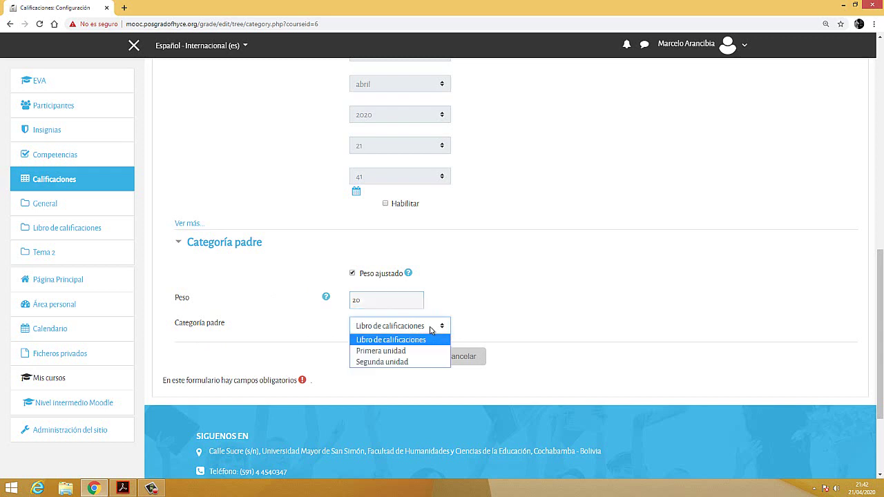
left_click(373, 351)
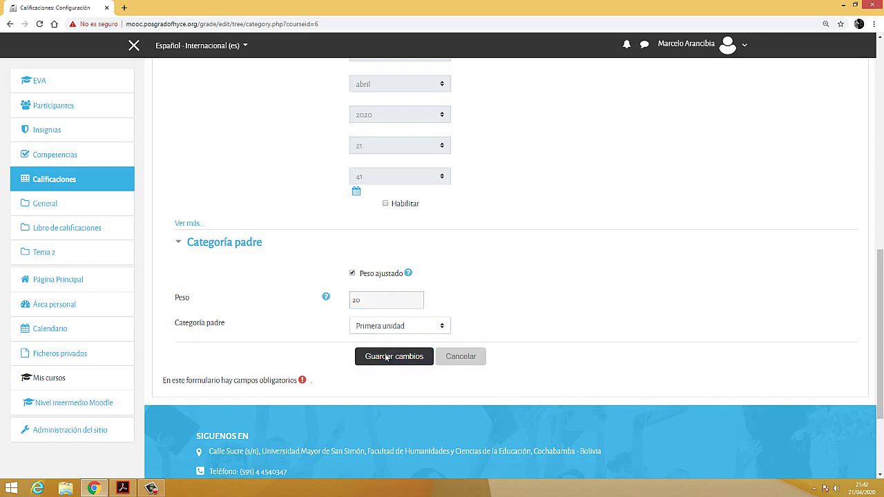
left_click(386, 357)
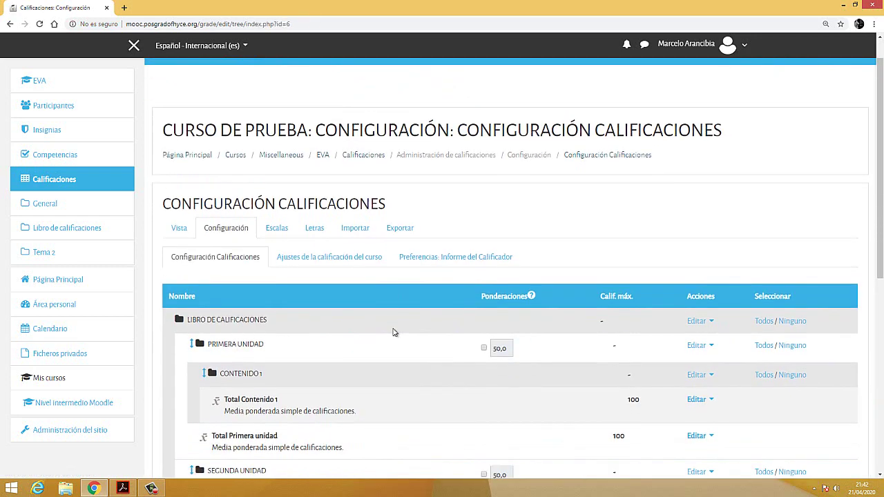
Start a new grade category named "Contenido 2" with Cálculo total set to "Media ponderada simple de calificaciones"
scroll(394, 338, "down", 2)
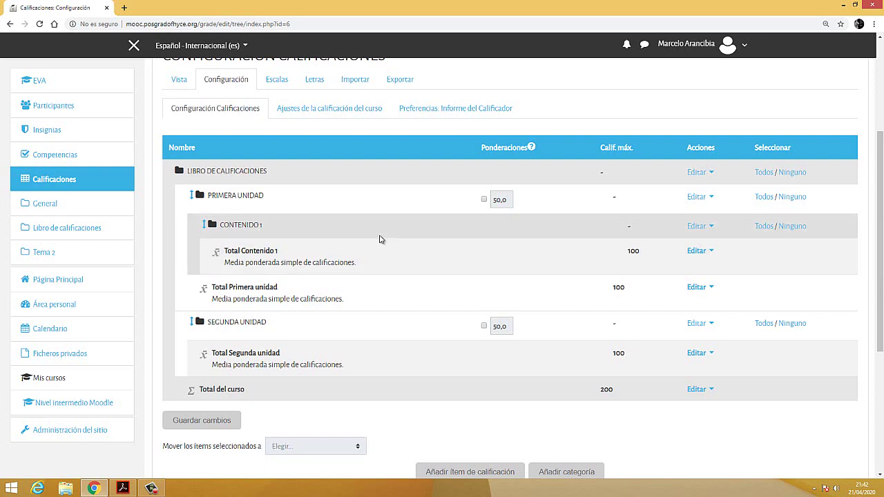
scroll(483, 290, "down", 2)
left_click(568, 336)
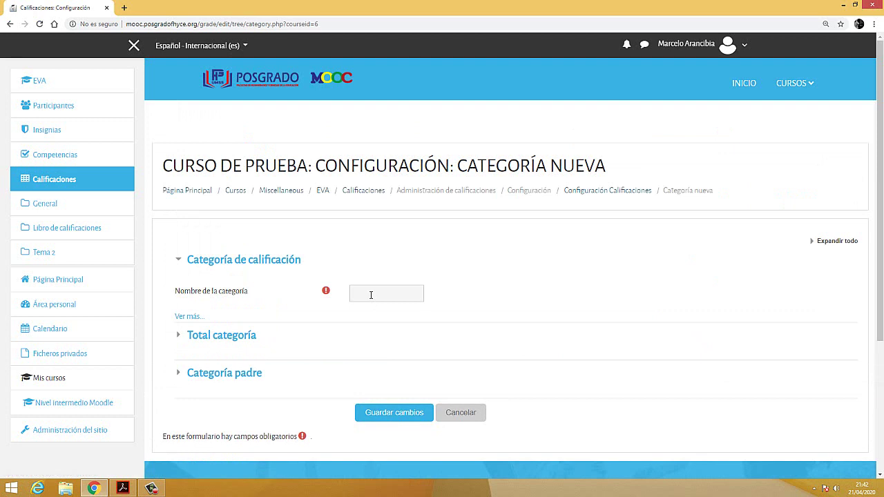
left_click(371, 295)
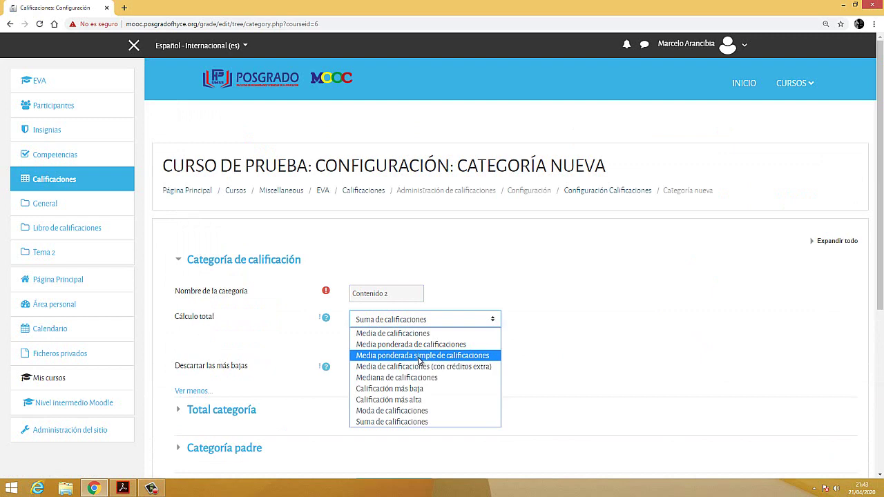
left_click(456, 356)
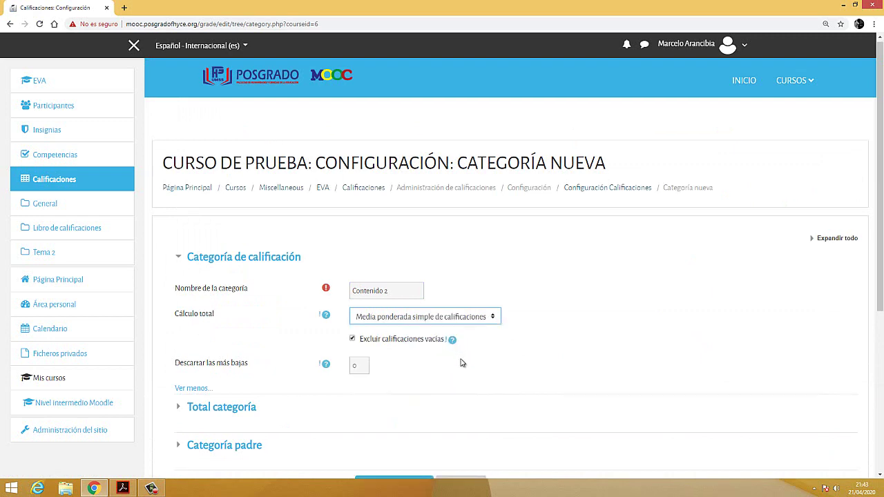
Set Puntos decimales globales to 0 in the Contenido 2 category total settings
scroll(461, 359, "down", 2)
left_click(221, 272)
left_click(442, 221)
left_click(399, 231)
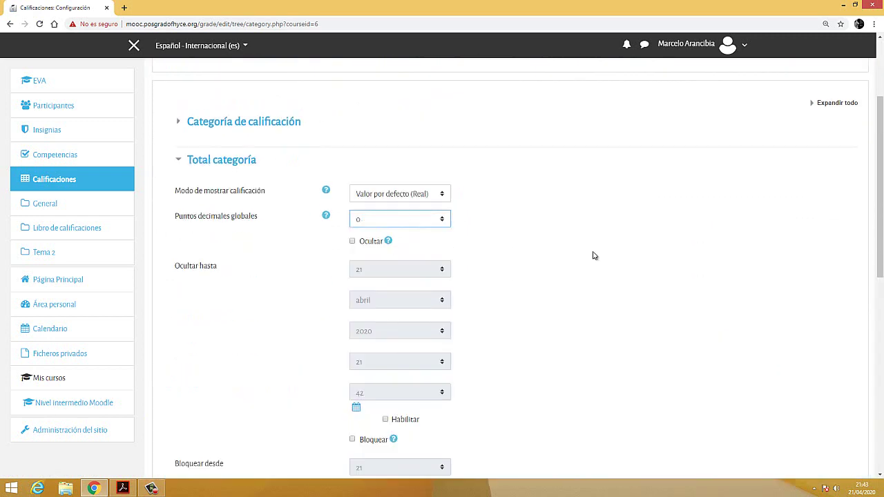
Give Contenido 2 an adjusted weight of 15 under the parent category Primera unidad and save it
scroll(582, 268, "down", 2)
scroll(582, 268, "down", 4)
left_click(352, 319)
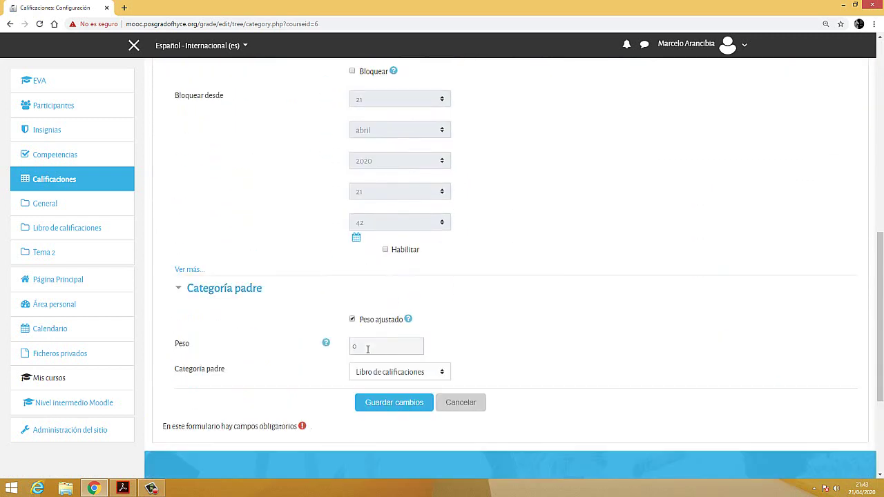
left_click(367, 347)
key("ctrl+a")
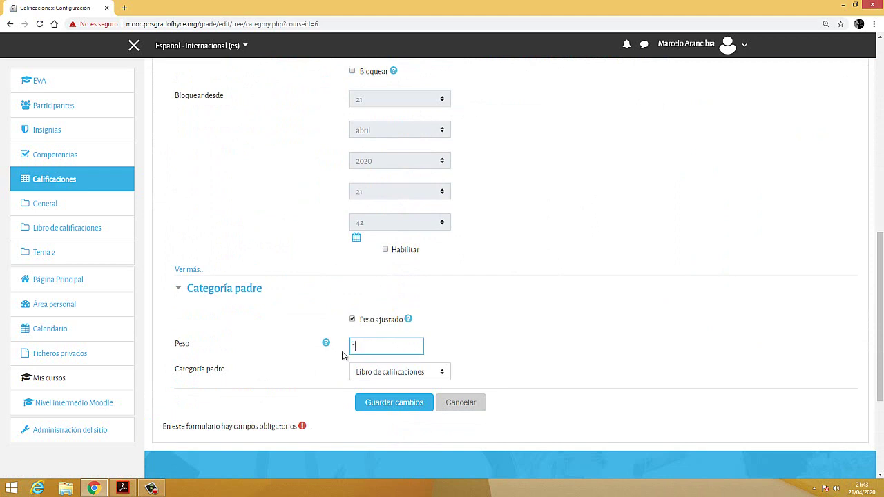
left_click(397, 377)
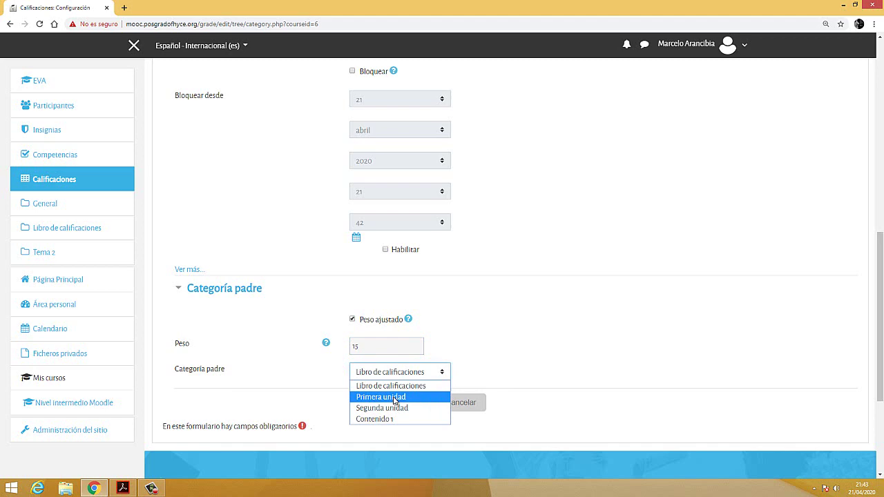
left_click(395, 397)
left_click(391, 406)
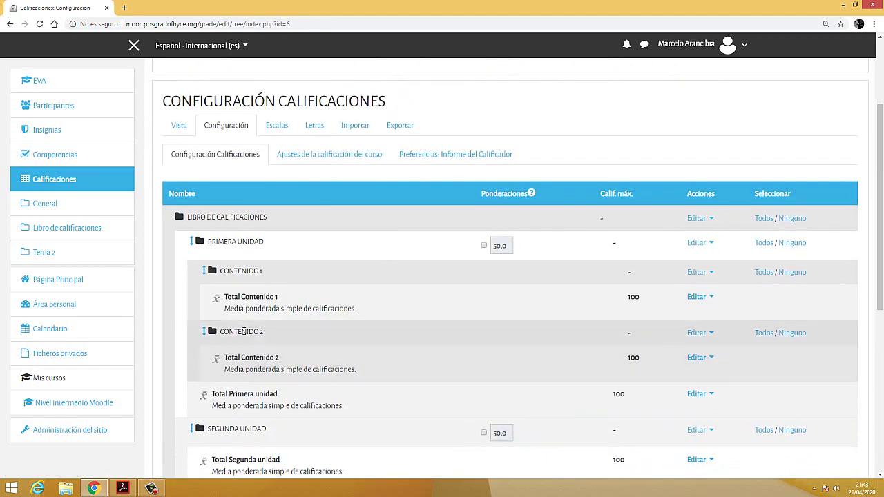
Add a "Contenido 3" category under Primera unidad using "Media ponderada simple de calificaciones", and review the gradebook structure
scroll(474, 331, "down", 3)
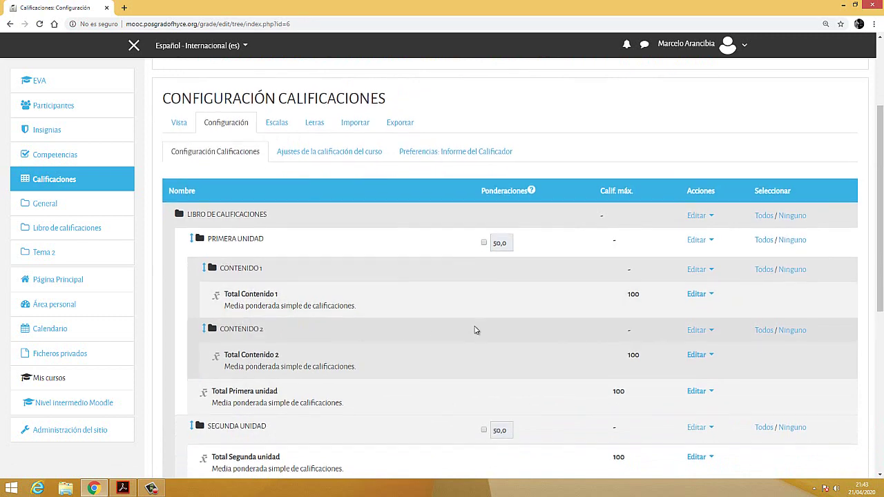
left_click(566, 349)
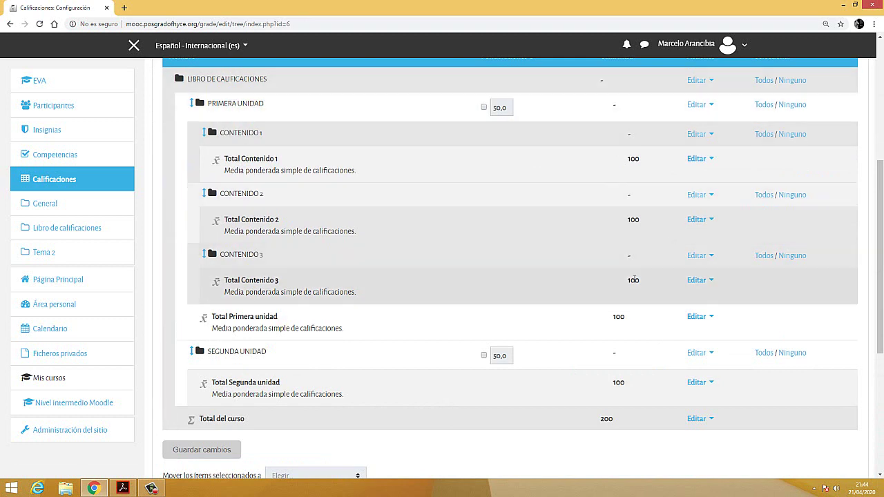
scroll(525, 205, "up", 1)
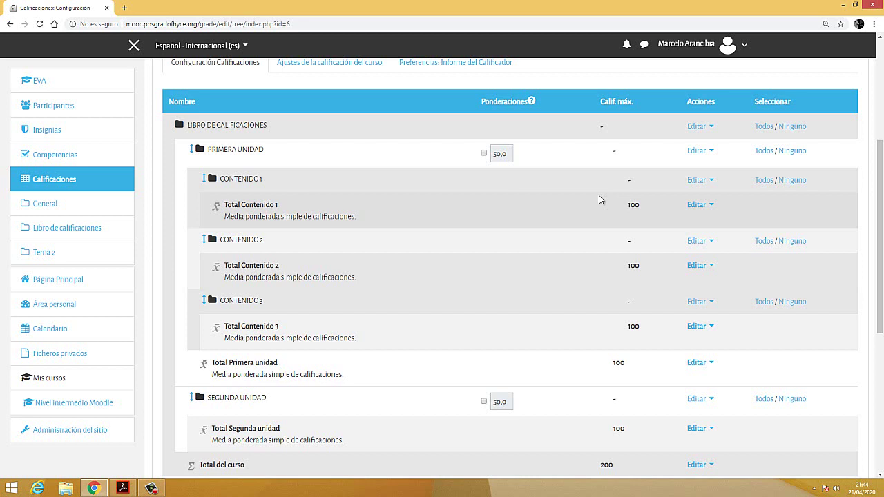
scroll(584, 202, "up", 3)
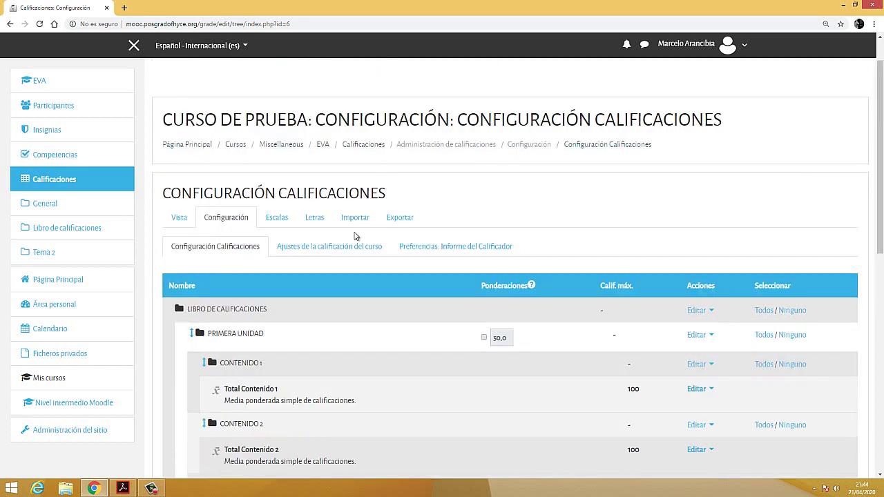
Return to the EVA course page and check the listed evaluation activities in the example gradebook PDF in Adobe Acrobat Reader
left_click(321, 147)
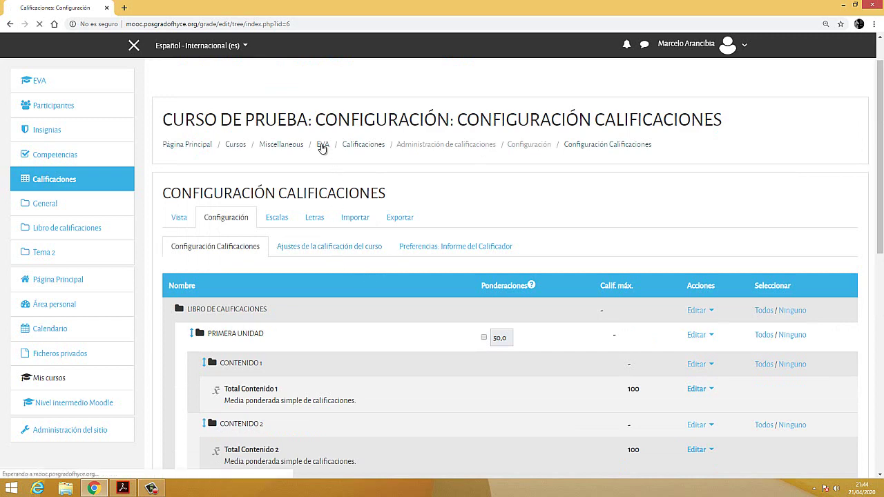
key("alt+Tab")
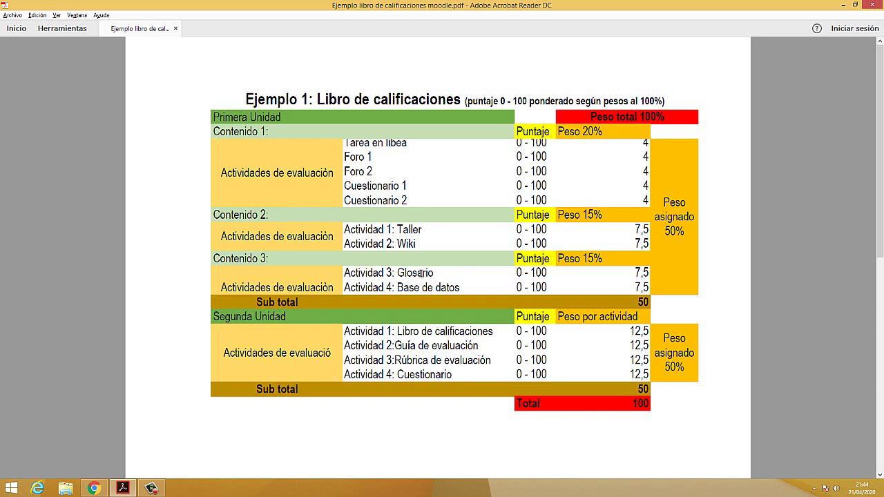
key("alt+Tab")
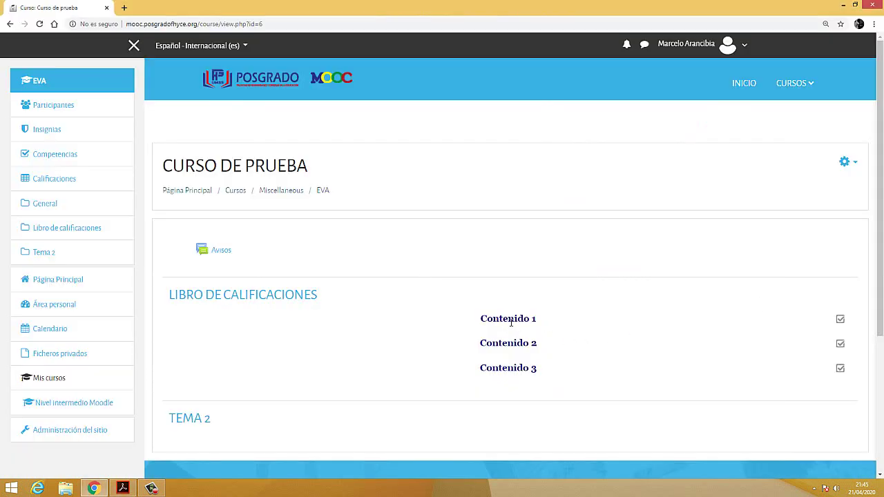
Turn on editing for the course and open the activity and resource chooser
left_click(855, 164)
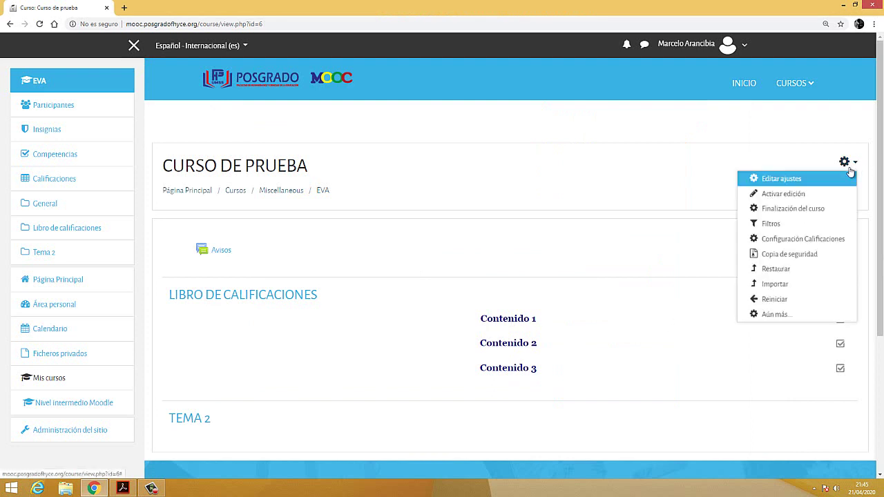
left_click(801, 196)
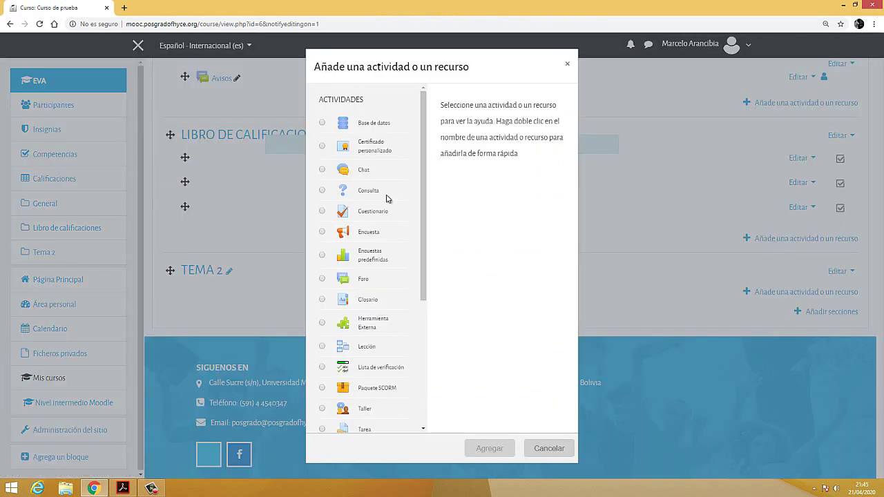
Start a new Tarea activity in the Libro de calificaciones section and name it "Guía de evaluación"
scroll(427, 357, "down", 5)
double_click(363, 221)
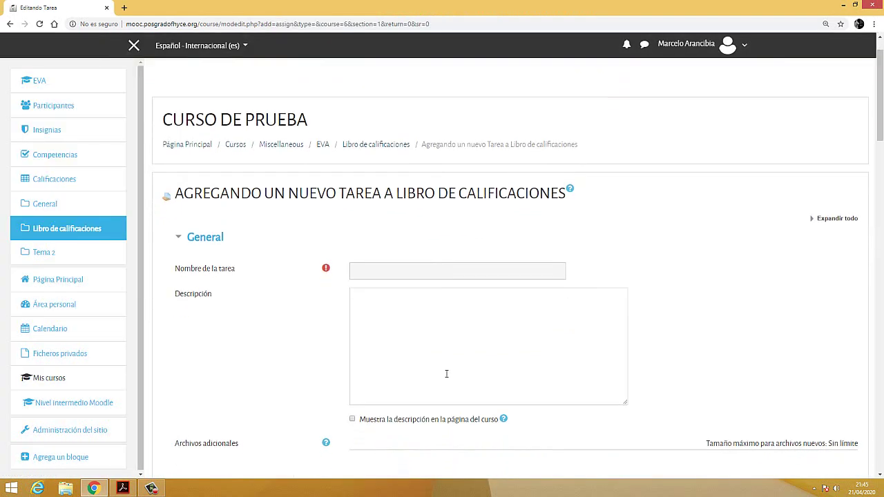
left_click(387, 271)
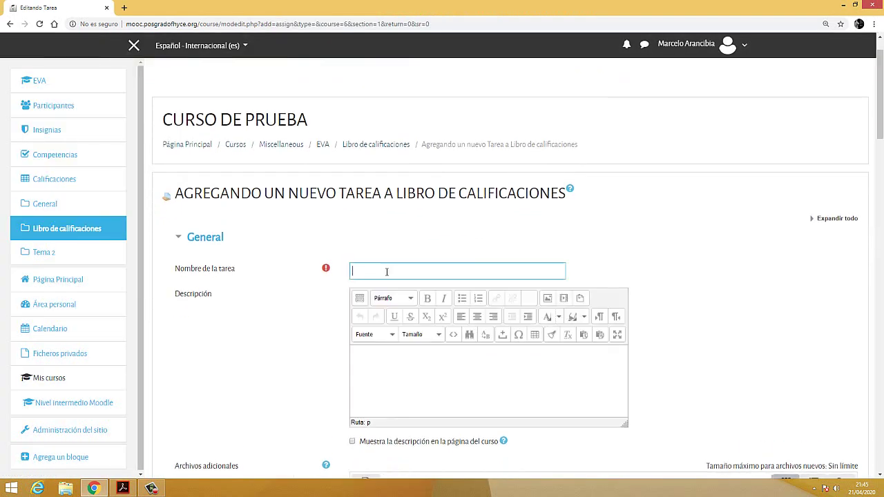
type("Guía de evaluación")
In the task's Calificación settings, use type Puntuación with a maximum of 100 and the method "Calificación simple directa"
scroll(386, 273, "down", 3)
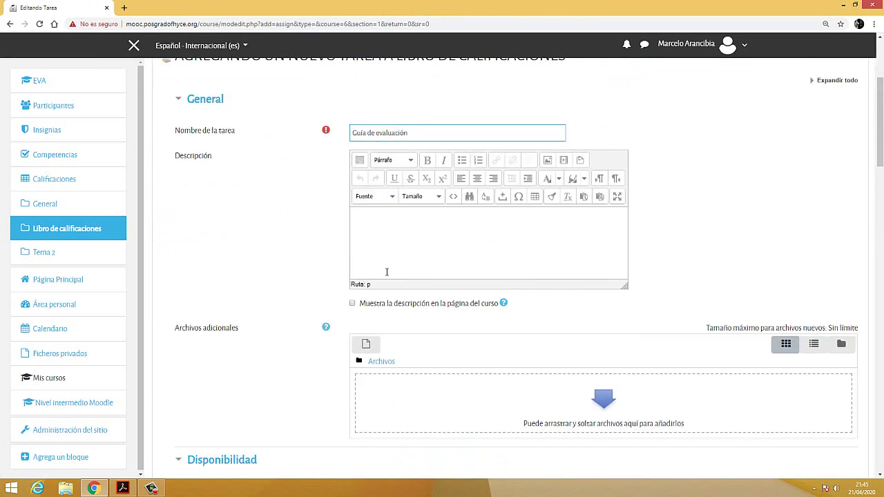
scroll(349, 280, "down", 3)
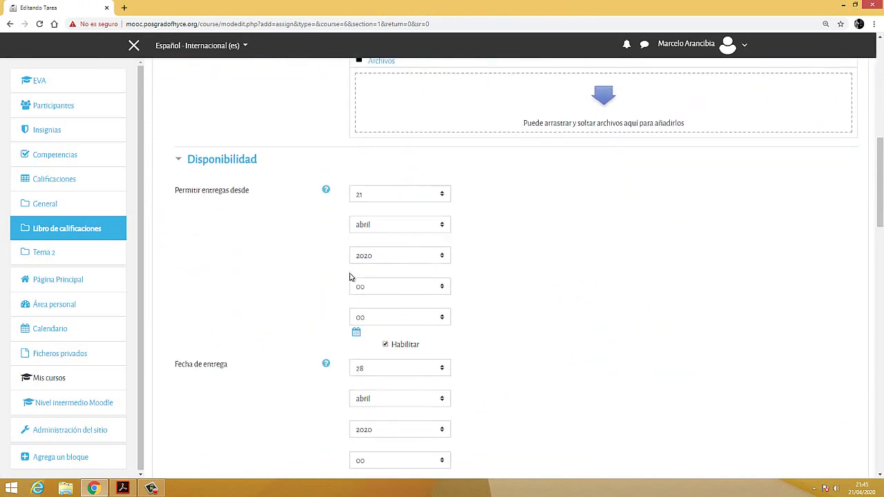
scroll(349, 277, "down", 3)
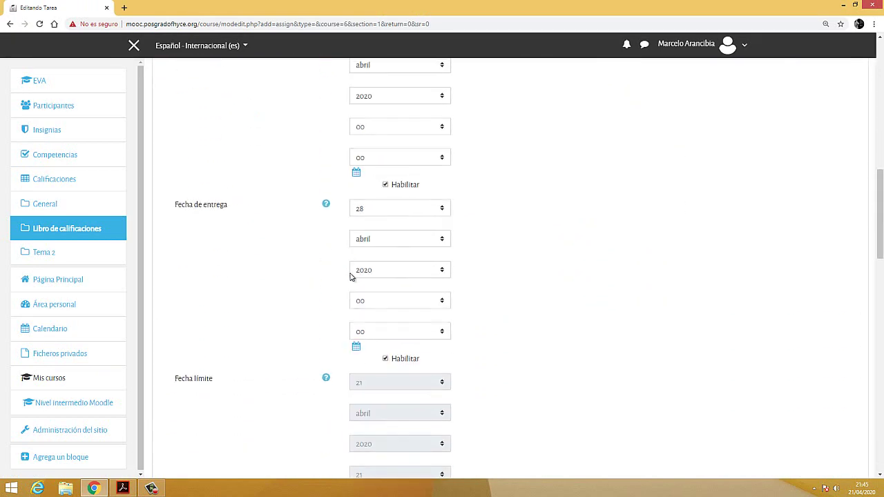
scroll(349, 277, "down", 6)
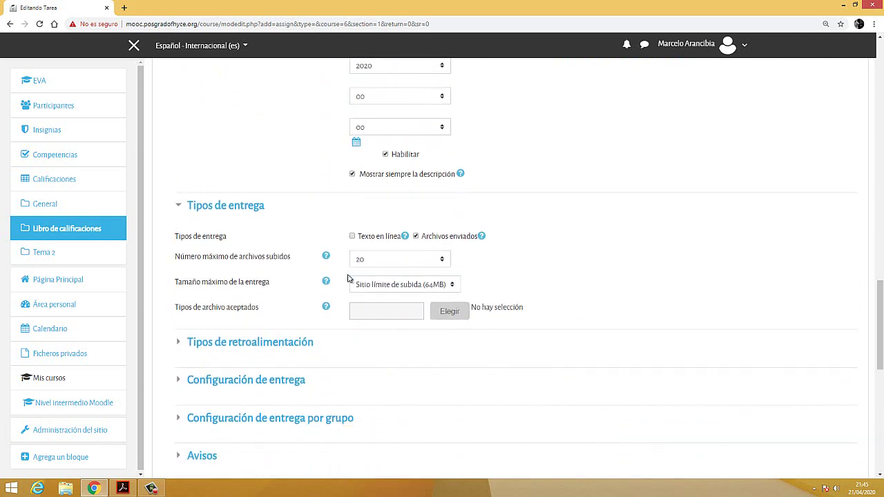
scroll(349, 277, "down", 3)
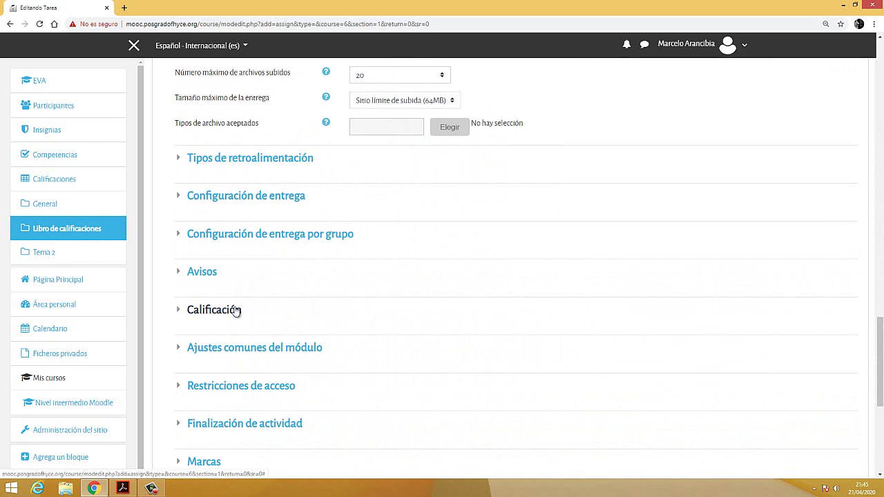
left_click(236, 311)
scroll(496, 301, "down", 3)
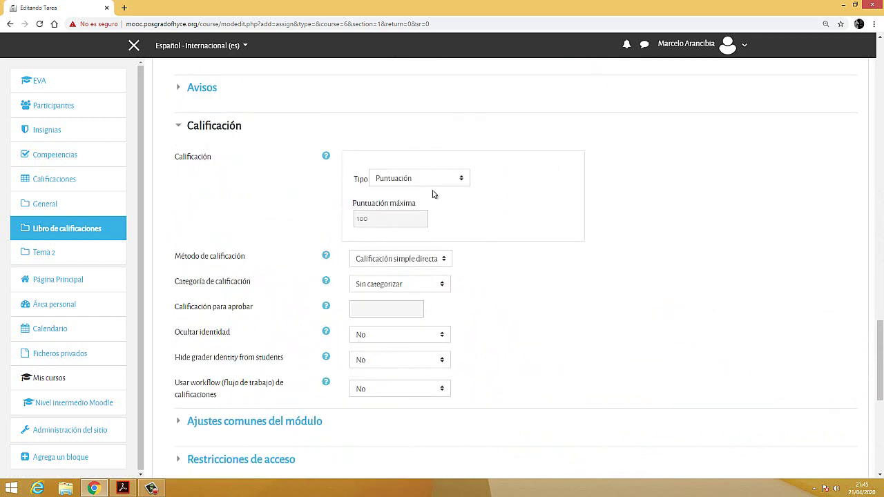
left_click(461, 180)
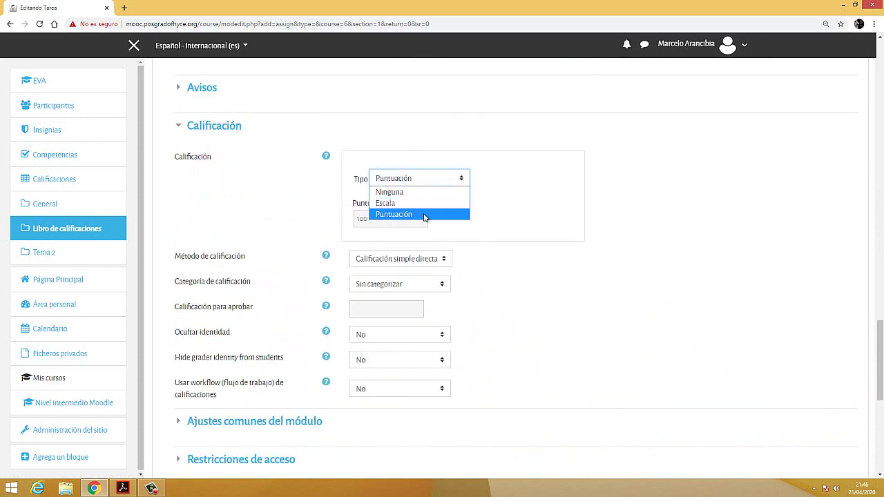
left_click(414, 215)
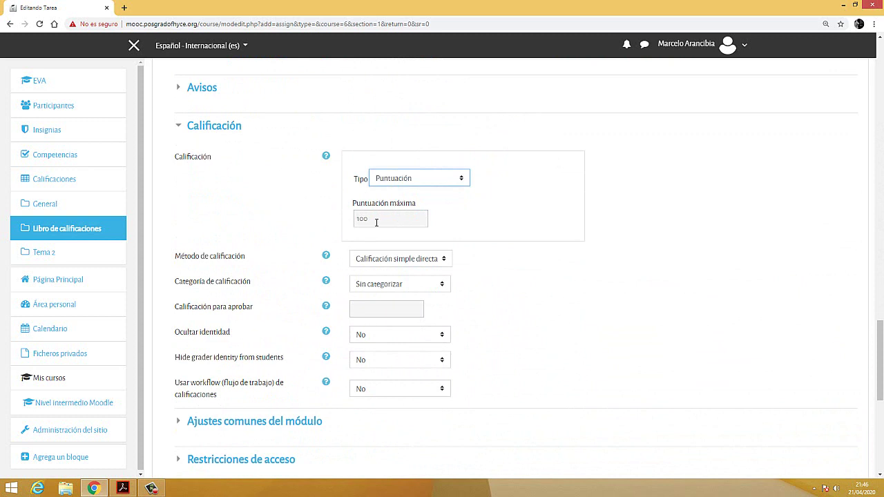
left_click_drag(377, 220, 354, 220)
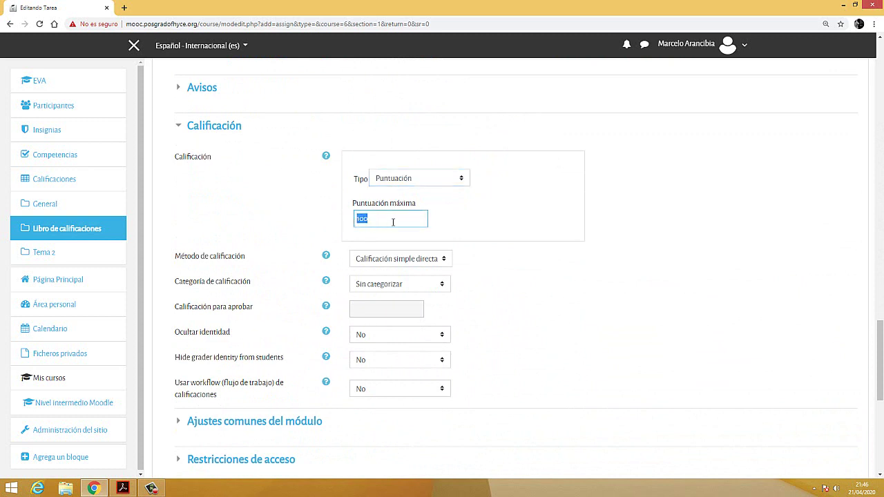
scroll(459, 255, "down", 1)
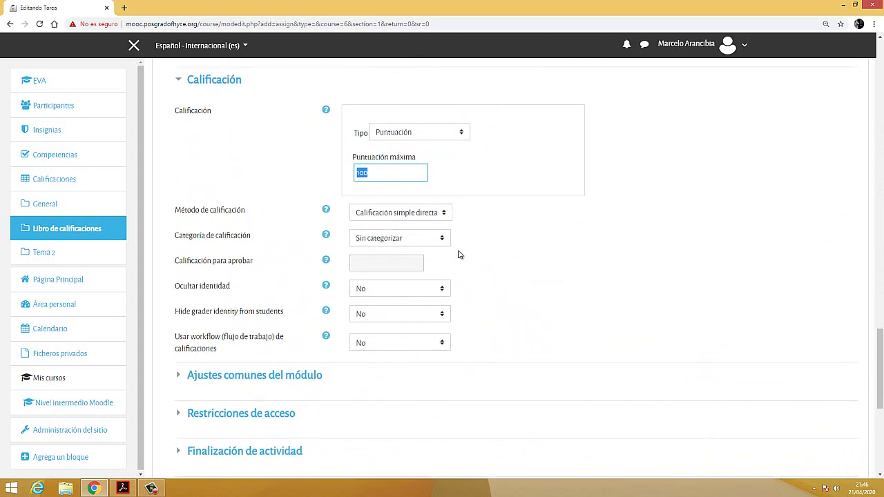
left_click(434, 220)
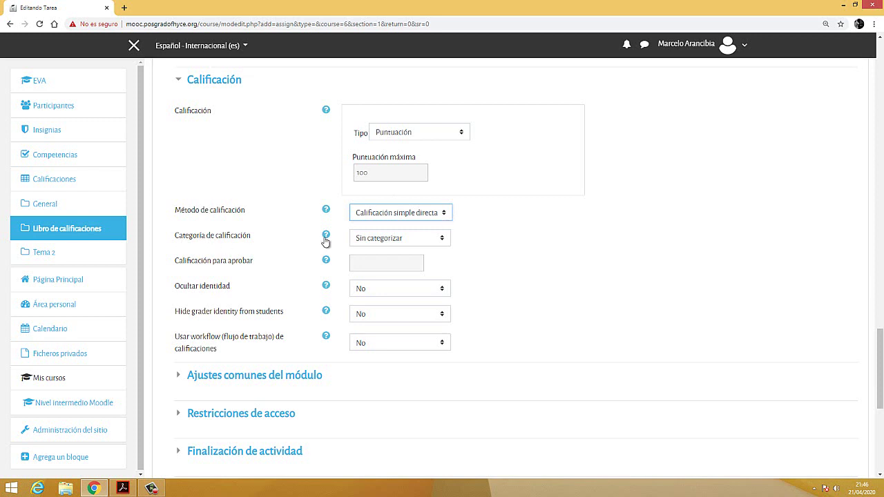
Assign the task to the grade category Contenido 1, save it, and move it beneath the Contenido 1 label on the course page
left_click(442, 243)
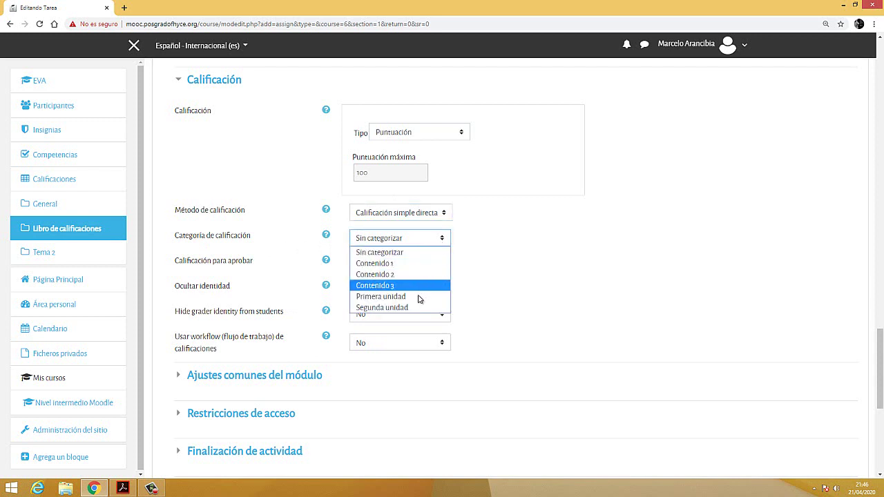
left_click(375, 268)
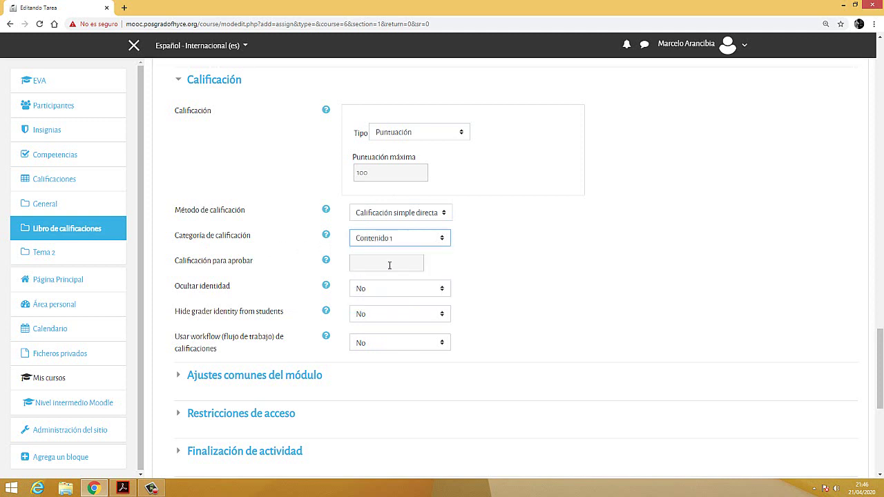
scroll(389, 262, "down", 3)
left_click(406, 339)
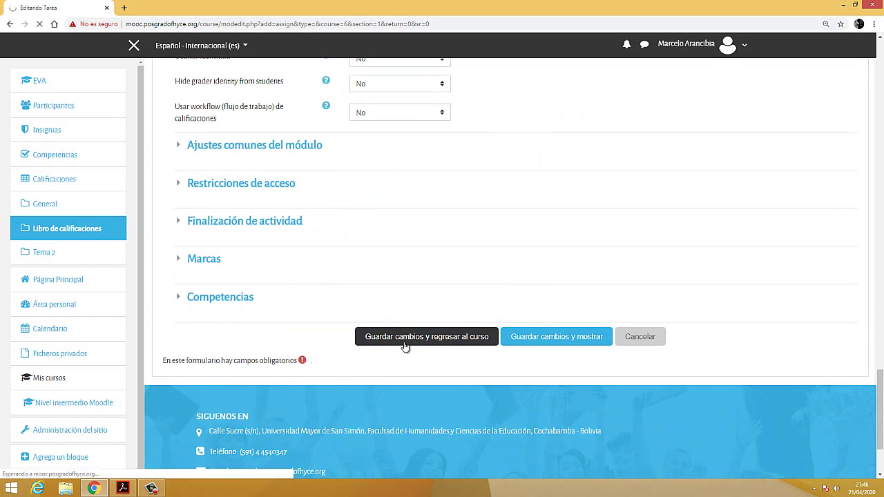
left_click_drag(185, 261, 262, 219)
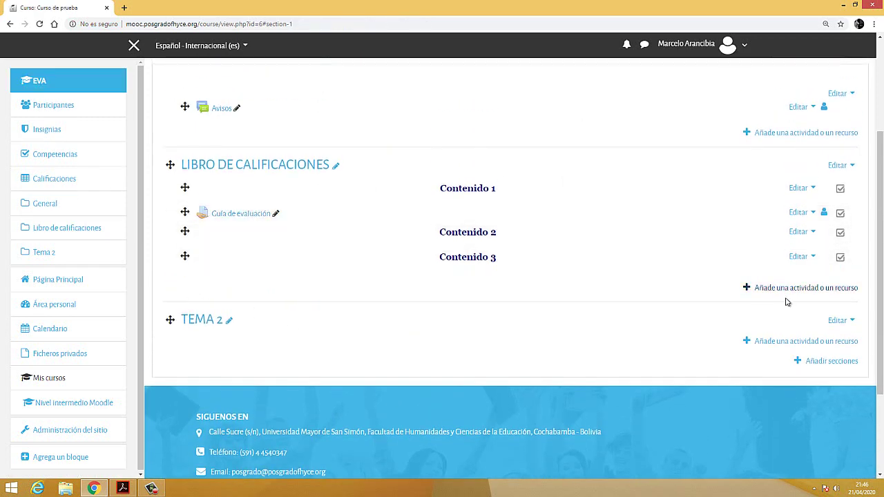
Start a new Foro activity in the Libro de calificaciones section and name it "Foro 1"
left_click(794, 288)
scroll(419, 321, "down", 3)
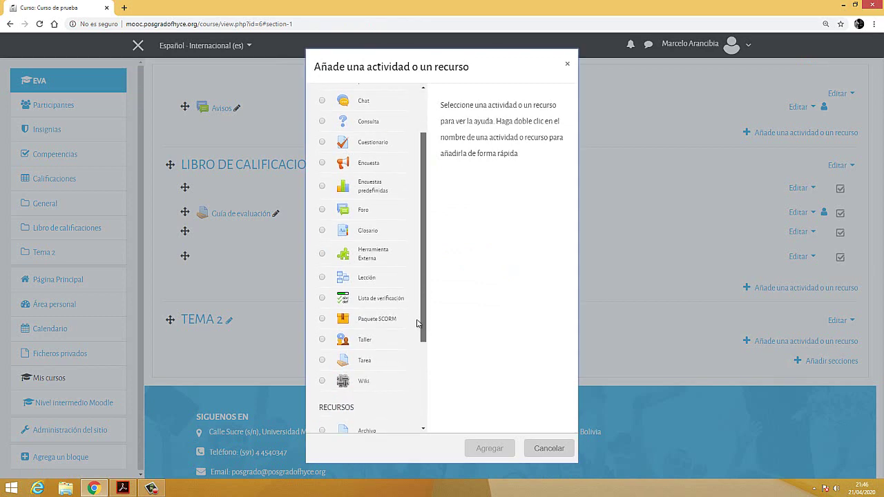
scroll(419, 329, "down", 1)
scroll(419, 329, "up", 1)
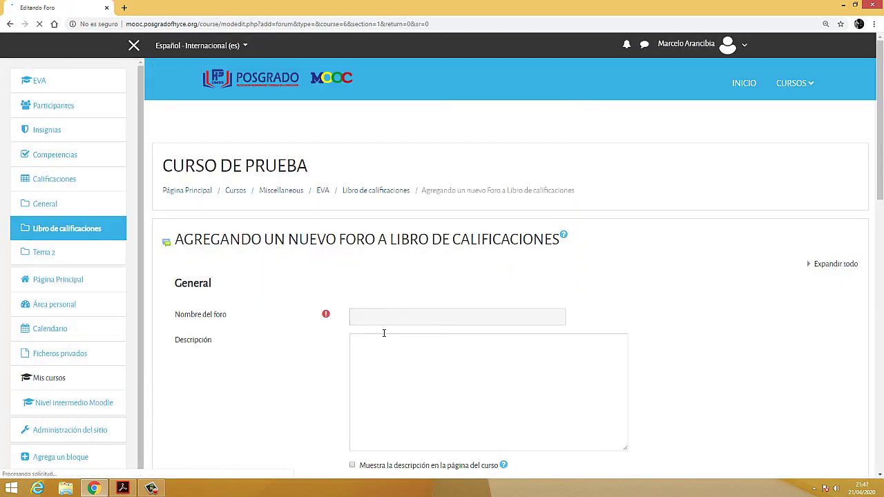
left_click(374, 317)
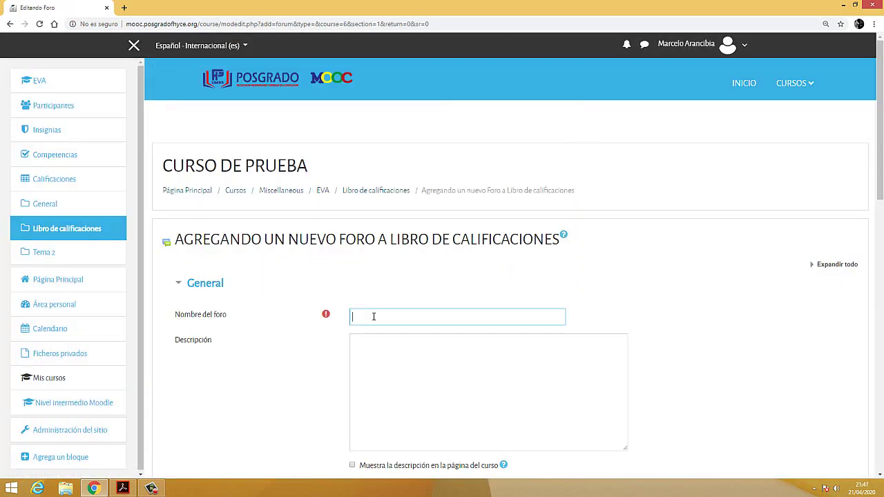
type("Foro")
Assign the forum to the grade category Contenido 1
scroll(376, 322, "down", 4)
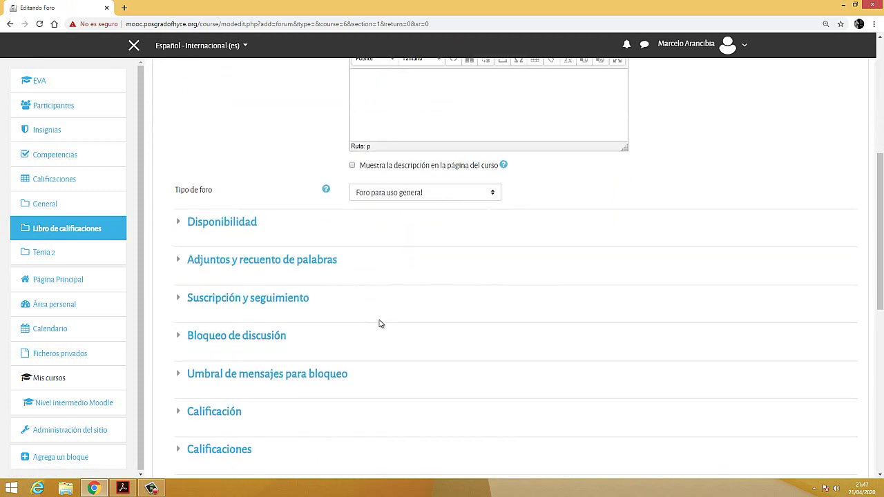
scroll(382, 322, "down", 3)
left_click(231, 299)
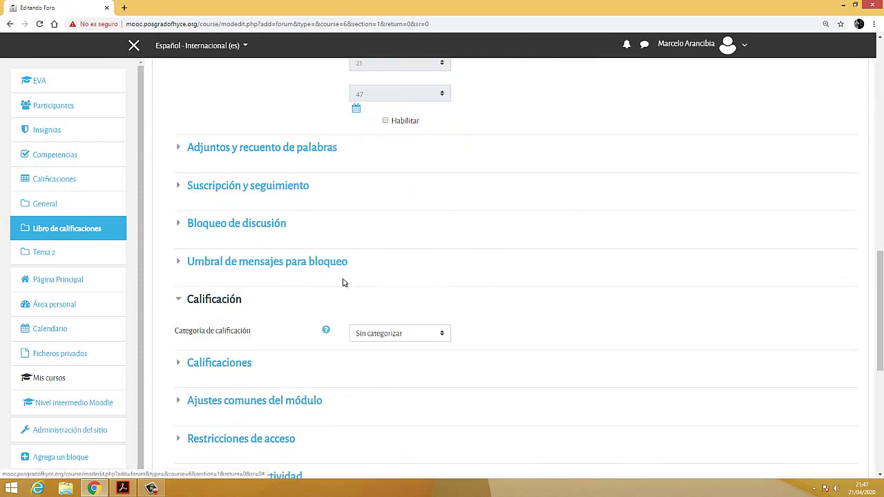
scroll(473, 282, "down", 2)
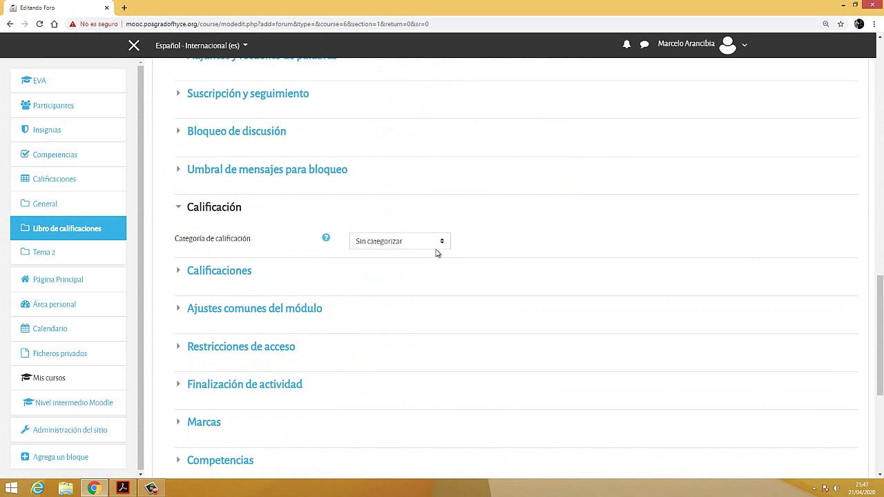
left_click(447, 244)
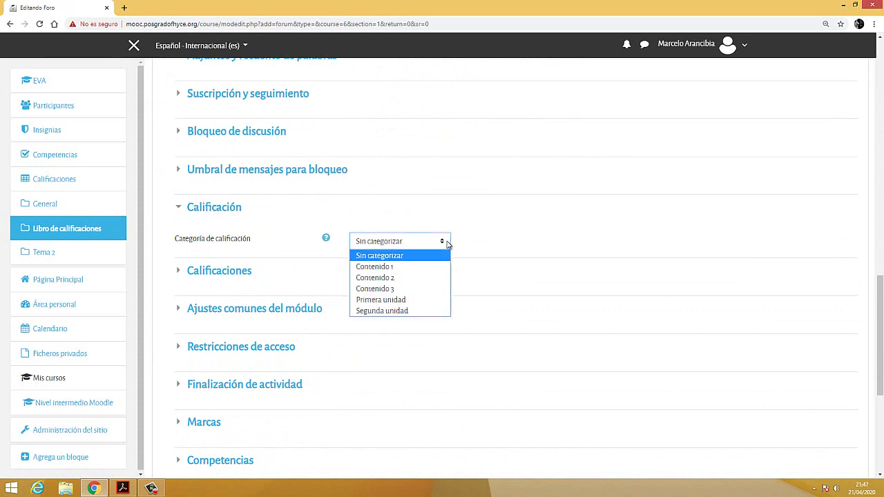
left_click(401, 267)
Set the forum's Tipo de consolidación to "Promedio de calificaciones" and save it, returning to the course
left_click(400, 270)
left_click(444, 325)
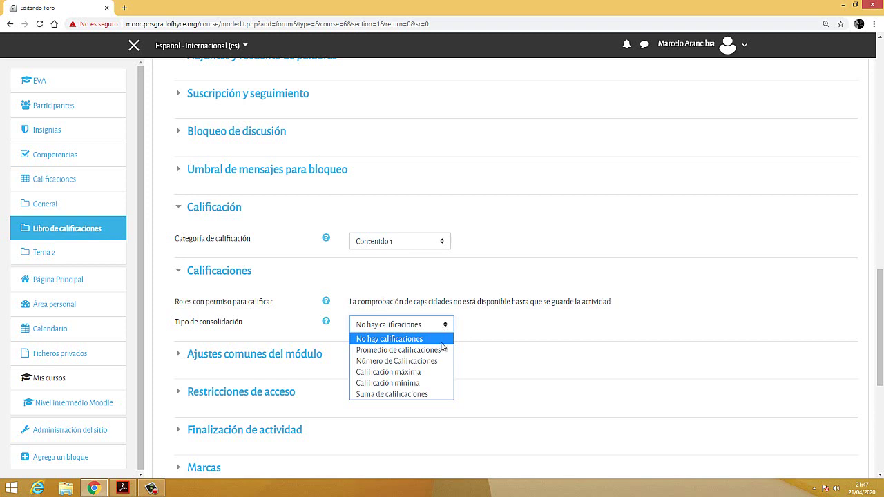
left_click(440, 350)
scroll(500, 350, "down", 2)
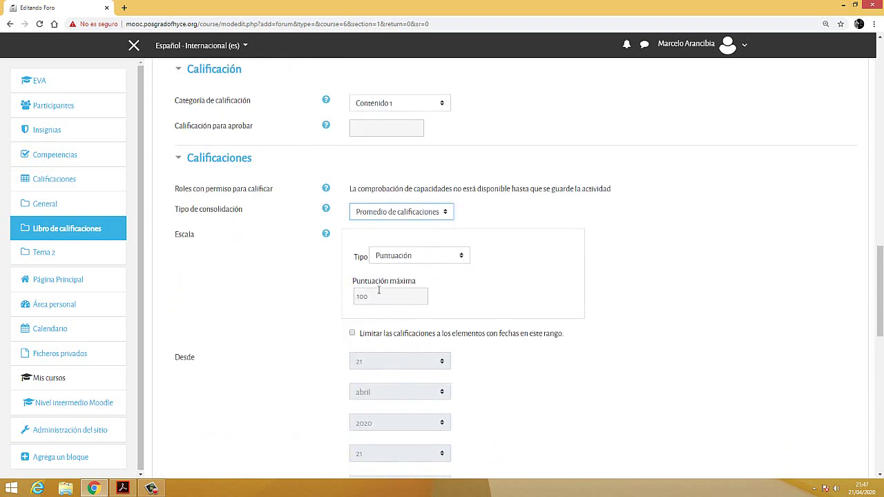
scroll(416, 350, "down", 8)
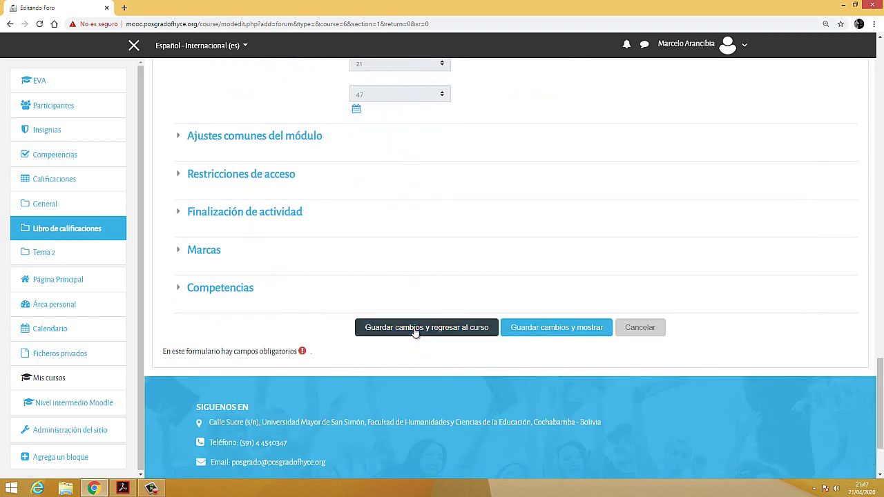
left_click(415, 331)
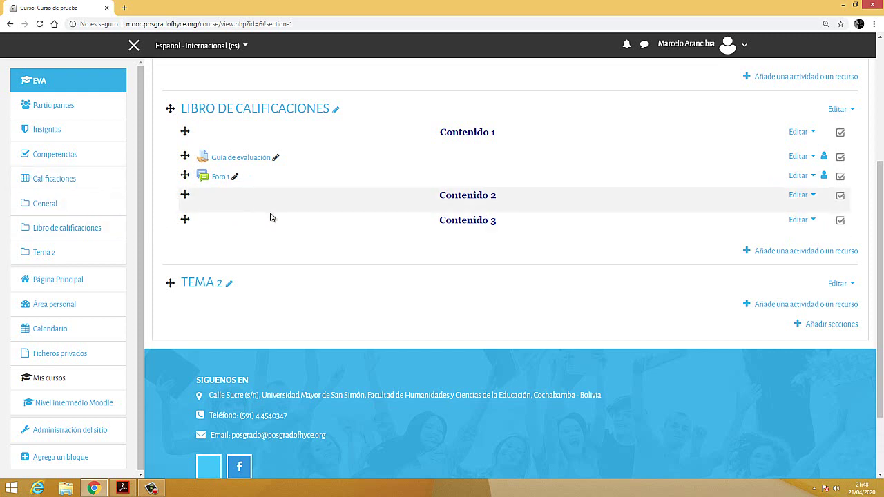
Start a new Taller activity in the Libro de calificaciones section and select its name field
left_click(776, 252)
scroll(425, 285, "down", 2)
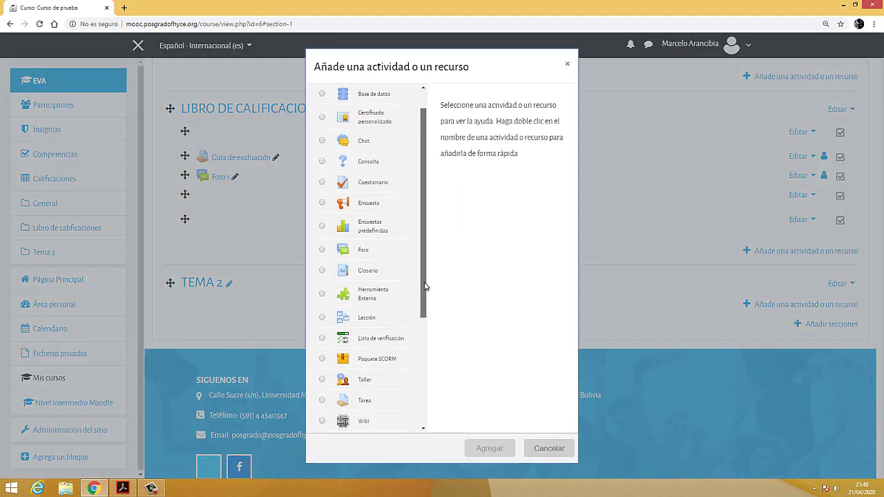
scroll(425, 285, "down", 1)
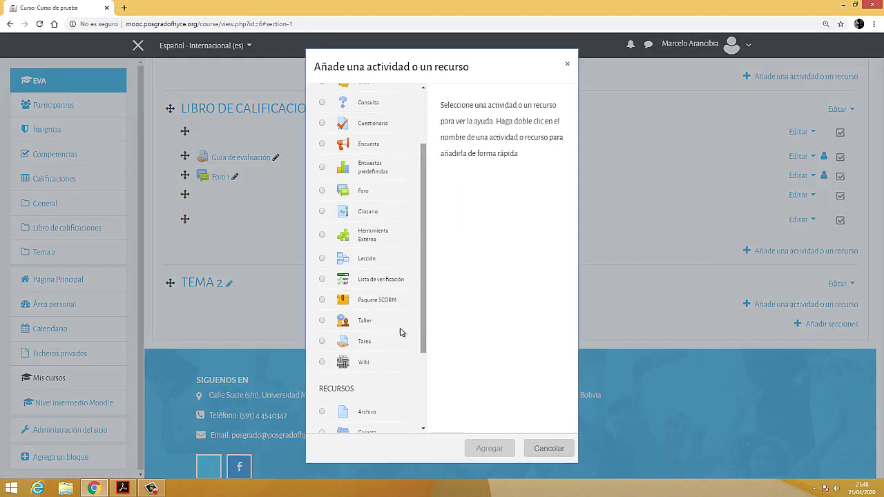
left_click(321, 322)
left_click(497, 450)
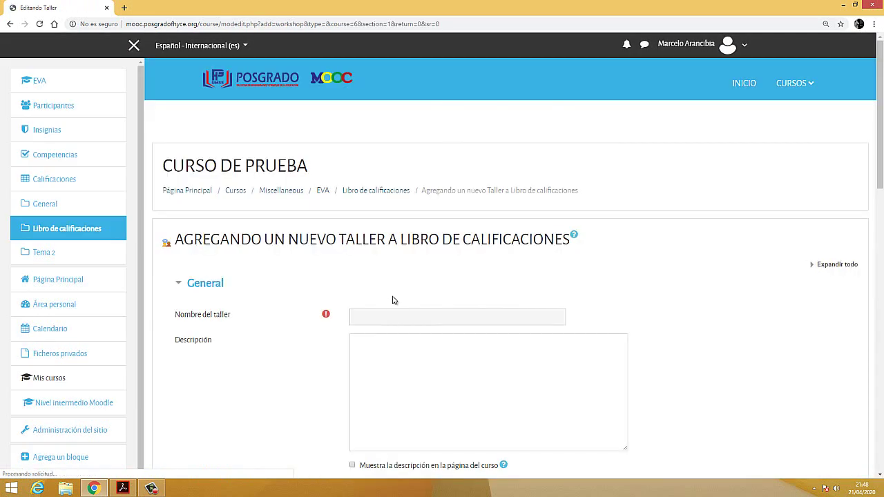
left_click(390, 323)
In the workshop's grading settings, set Calificación de la evaluación to 0 and Calificación por el envío to 100
scroll(390, 325, "down", 6)
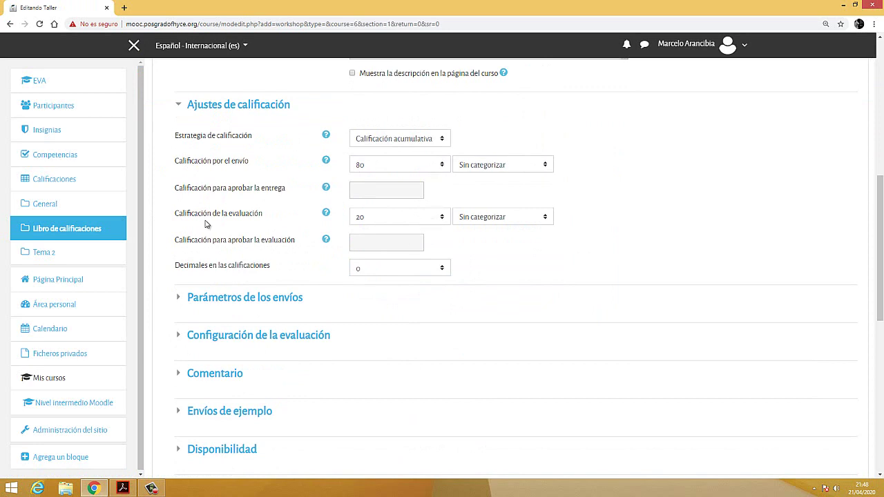
left_click(445, 218)
left_click_drag(450, 311, 450, 385)
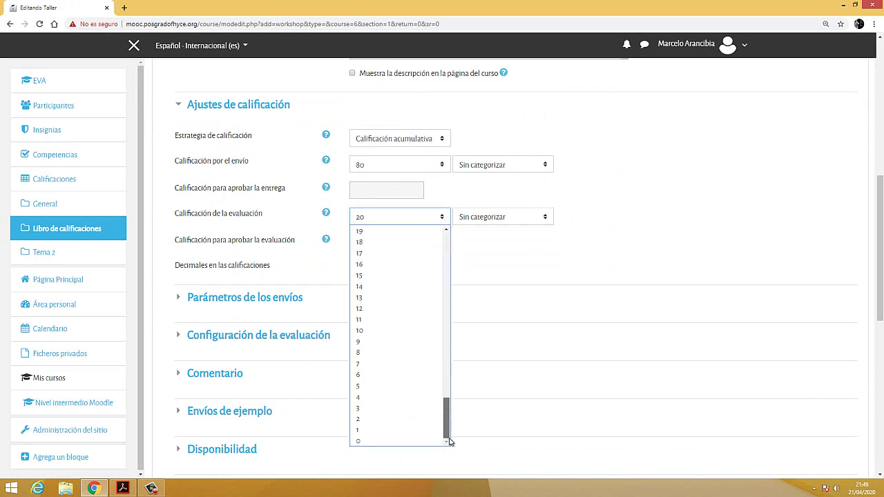
left_click(382, 442)
left_click(386, 168)
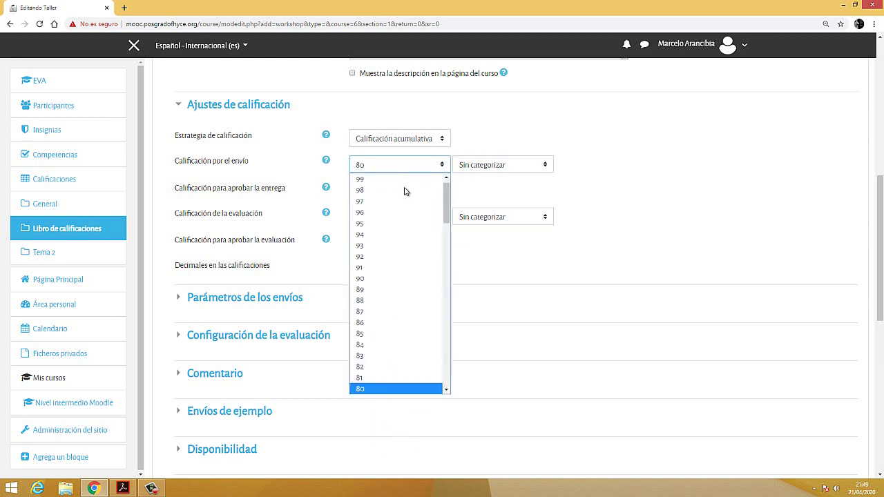
left_click_drag(446, 204, 449, 197)
left_click(398, 166)
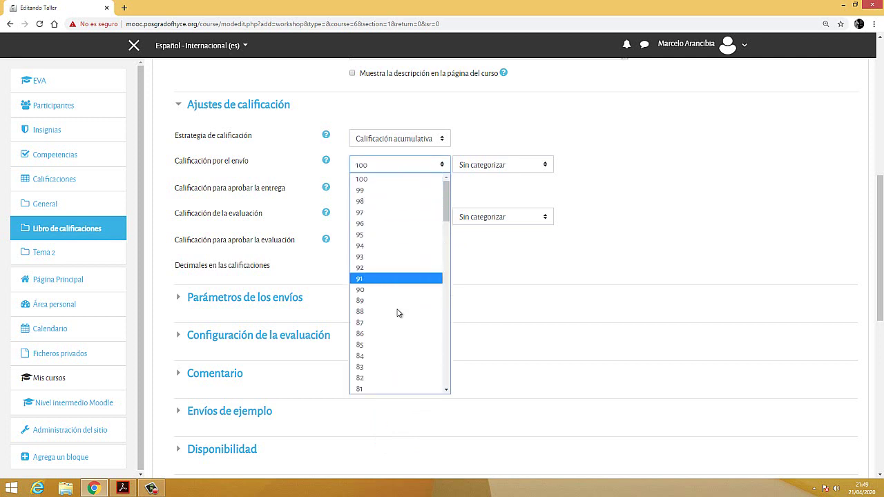
Set the workshop's Calificación por el envío to 80 and its Calificación de la evaluación to 20
scroll(370, 383, "down", 2)
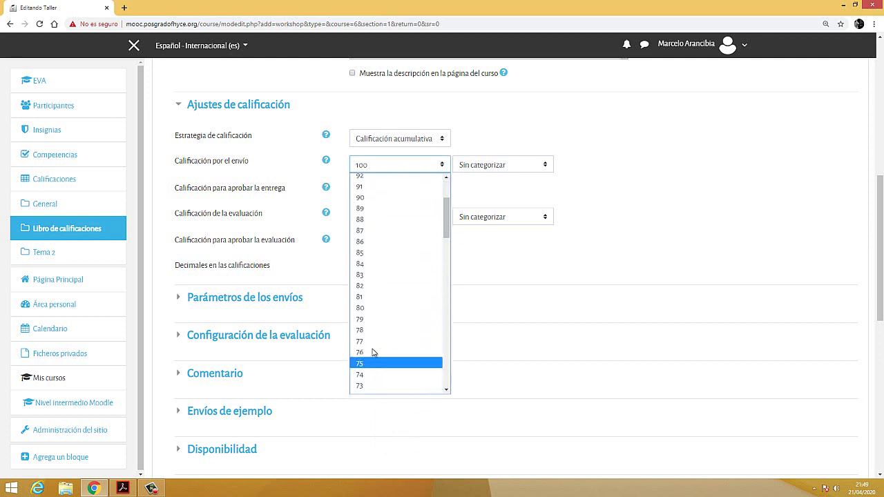
left_click(370, 308)
left_click(387, 218)
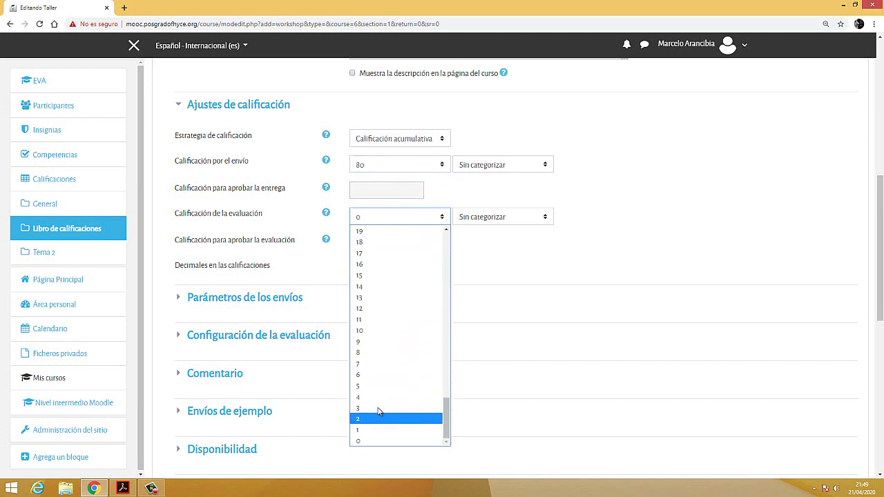
scroll(368, 312, "up", 3)
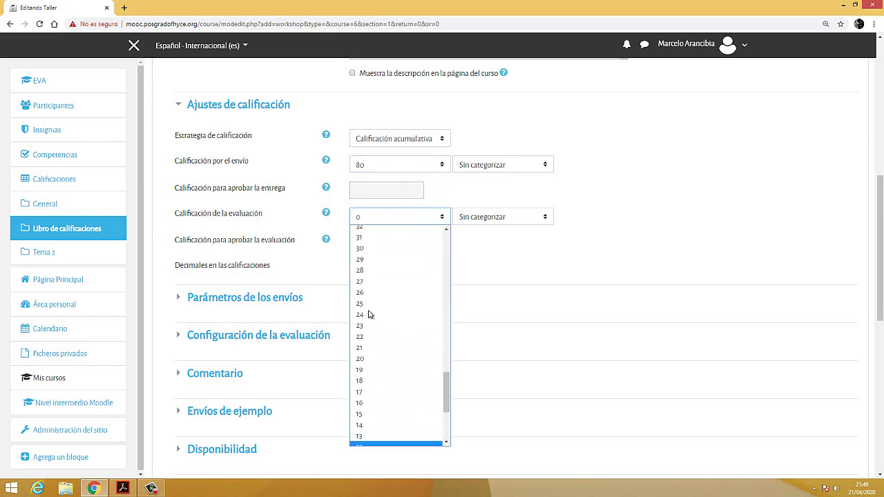
left_click(359, 311)
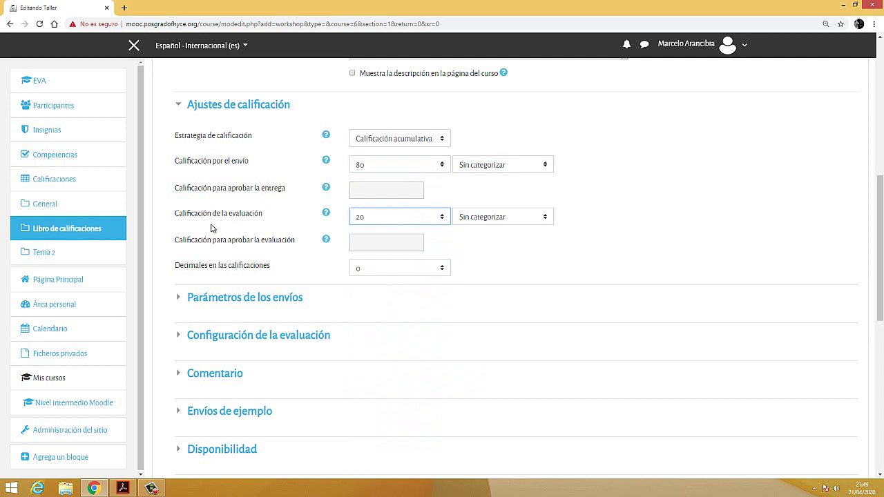
Assign both the workshop's submission and assessment grades to category Contenido 2, and save it, returning to the course
left_click(546, 166)
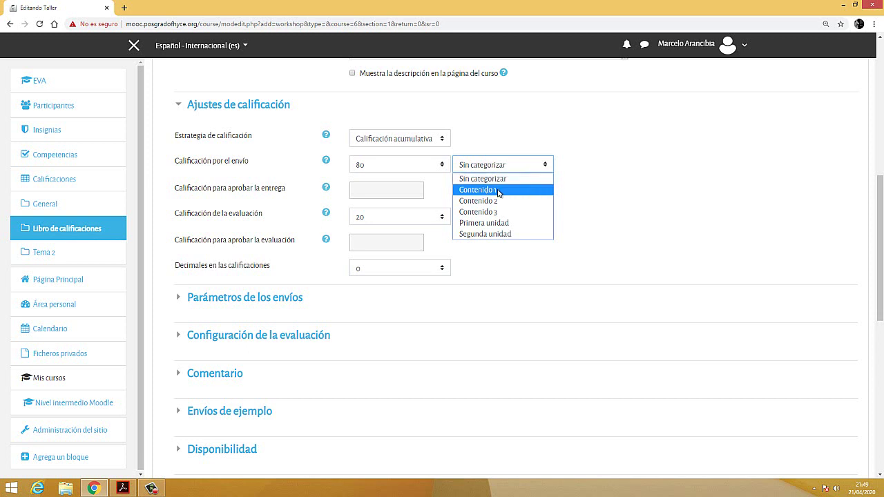
left_click(496, 201)
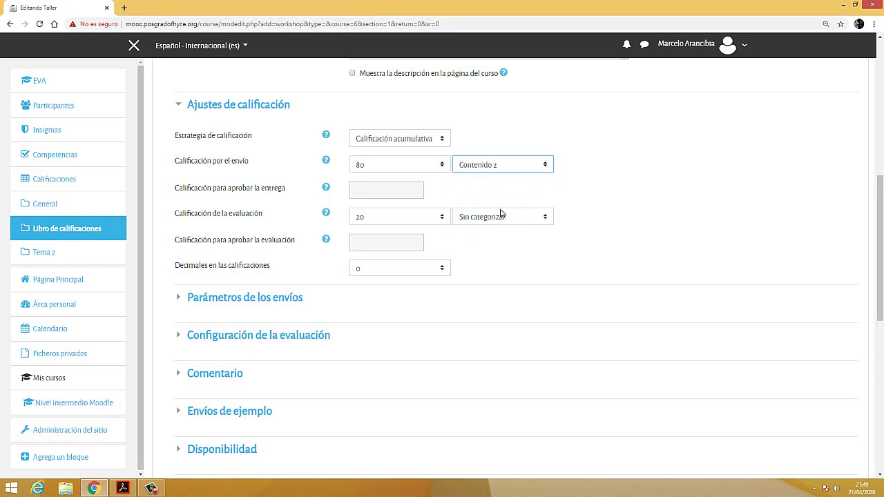
left_click(507, 221)
left_click(503, 255)
scroll(442, 311, "down", 4)
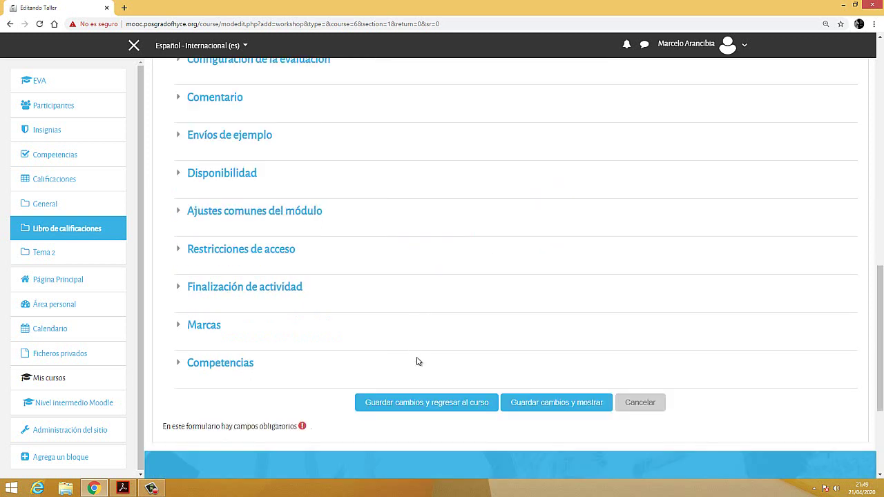
left_click(436, 403)
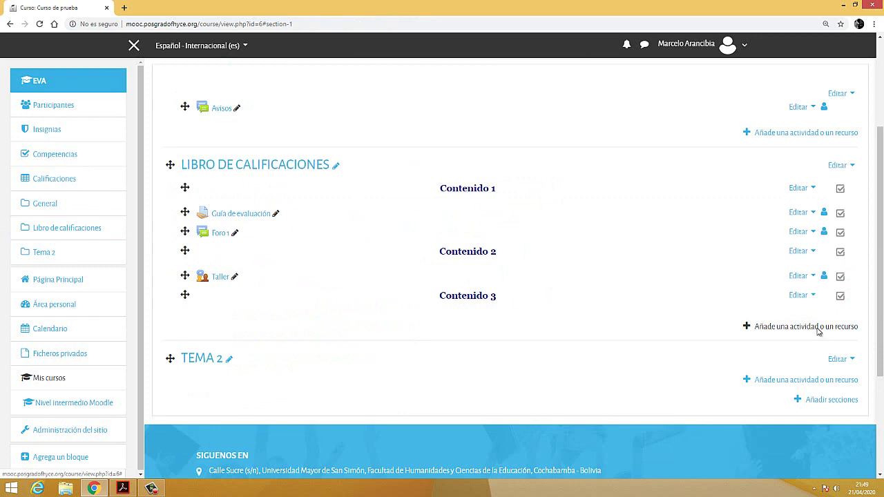
Start a new Glosario activity in the Libro de calificaciones section and assign it to the grade category Contenido 3
left_click(818, 330)
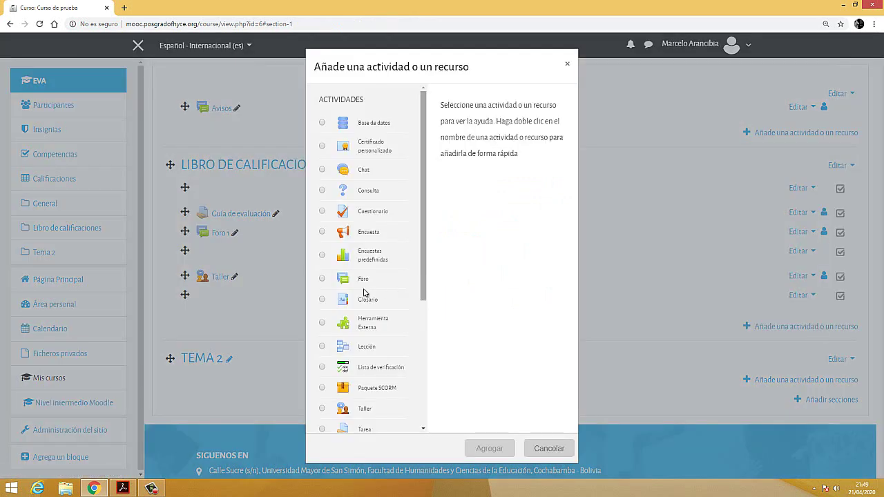
left_click(322, 300)
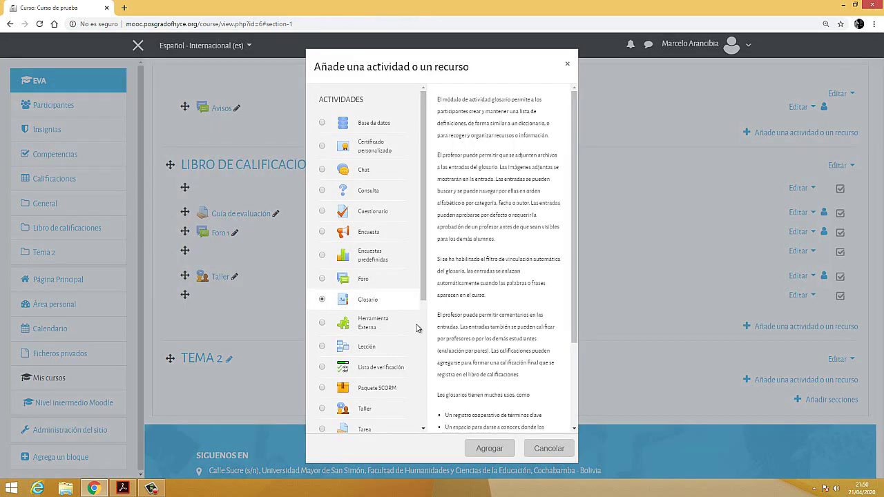
left_click(485, 451)
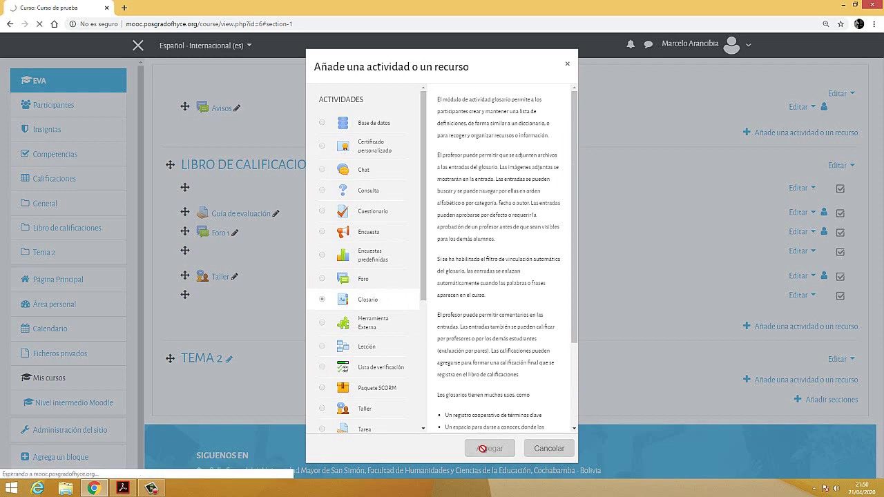
scroll(381, 315, "down", 6)
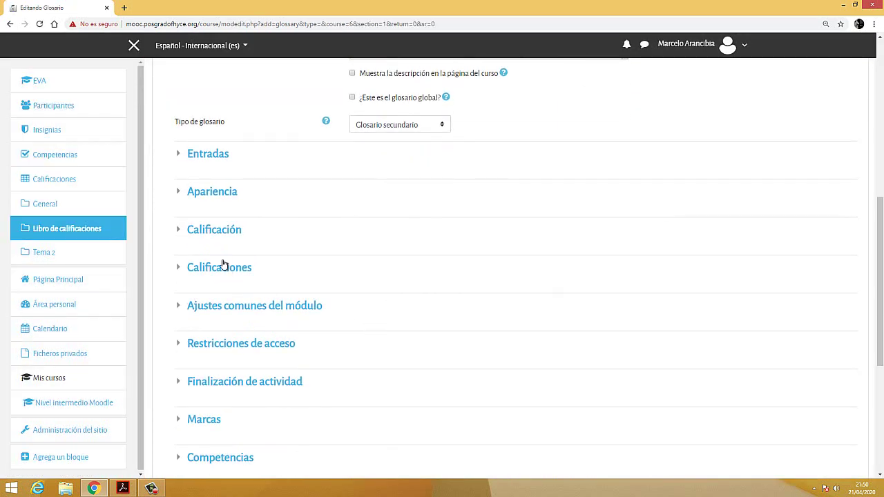
left_click(213, 230)
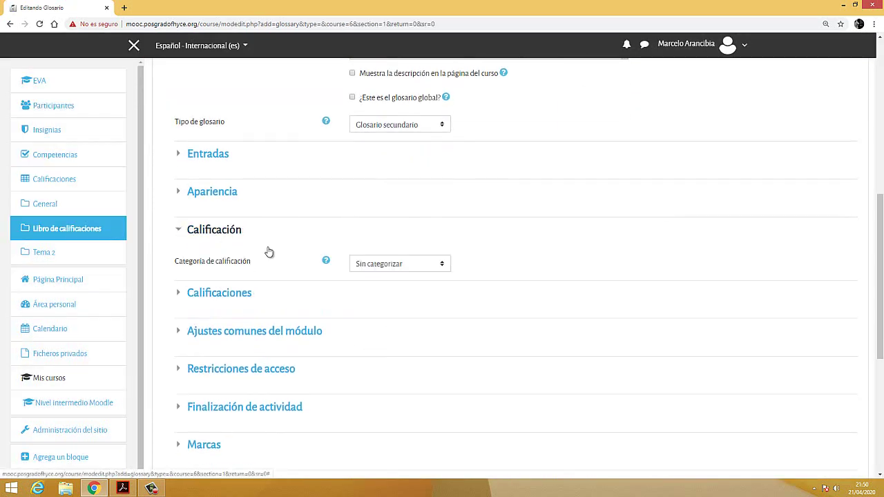
left_click(445, 268)
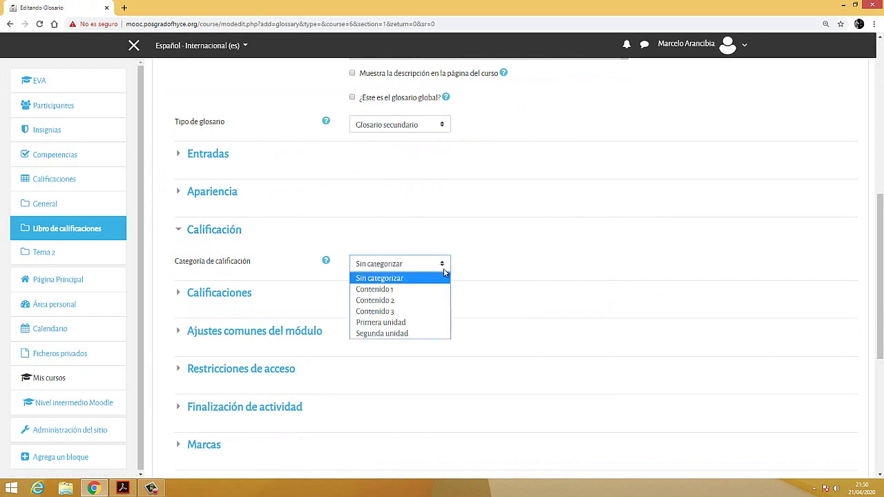
left_click(413, 312)
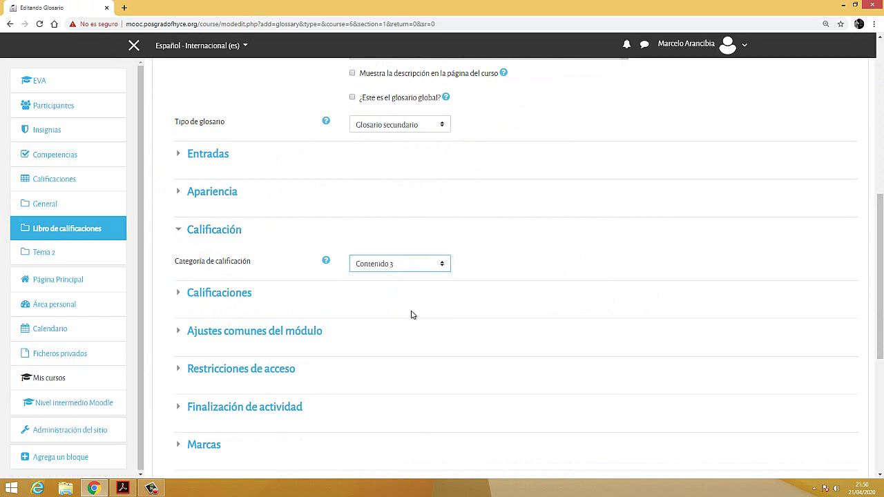
Set the glossary's Tipo de consolidación to "Promedio de calificaciones" and save it, returning to the course
left_click(434, 349)
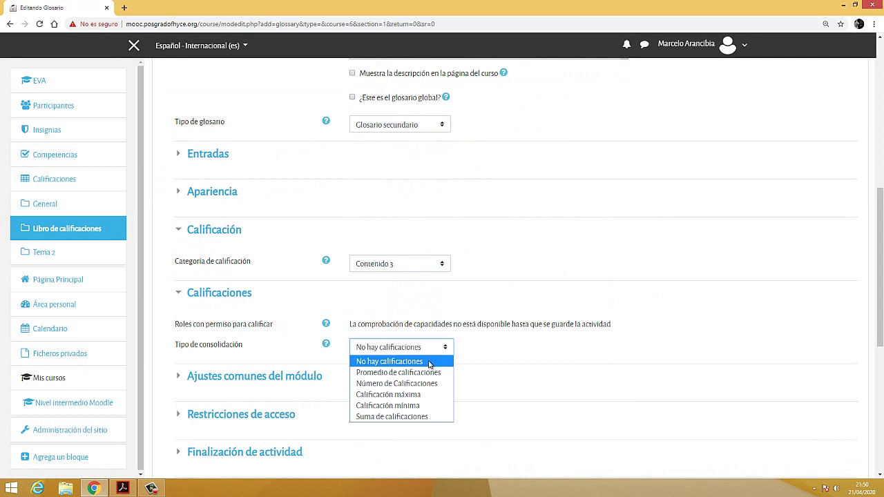
left_click(428, 372)
scroll(367, 367, "down", 2)
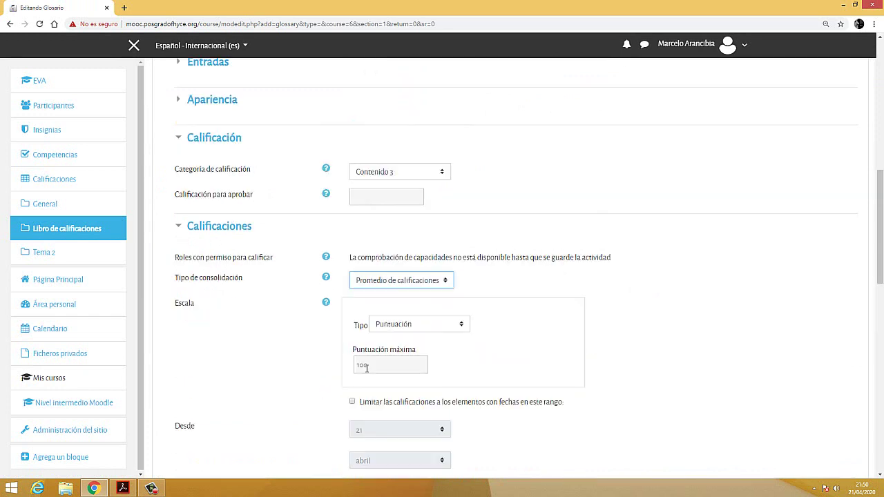
scroll(416, 301, "down", 5)
left_click(436, 352)
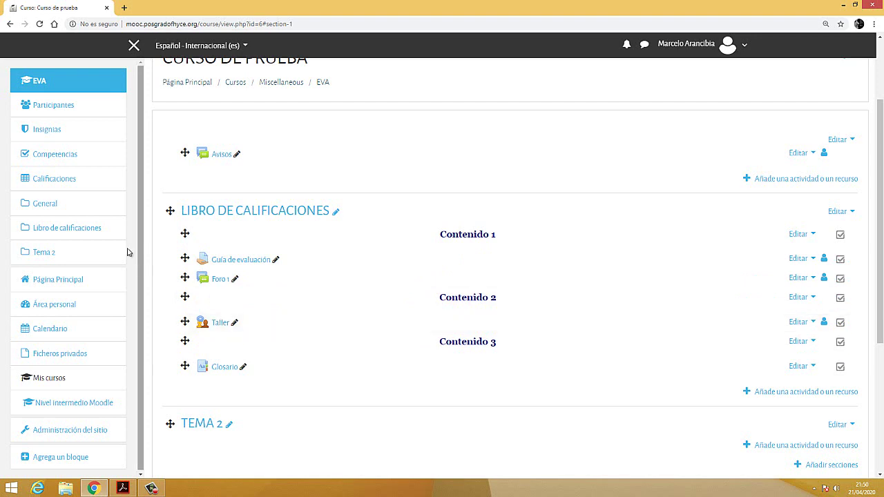
Open the course's gradebook setup and examine how the activities and maximum grades are arranged under each unit and content category
left_click(63, 182)
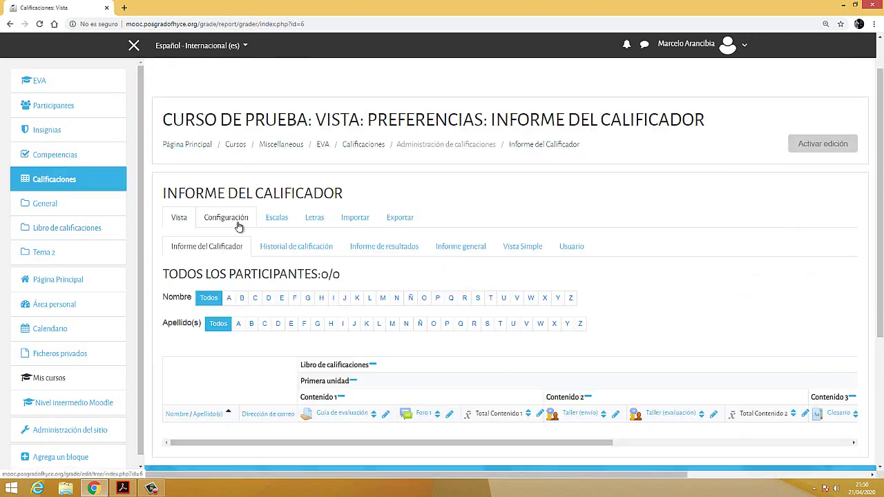
left_click(239, 226)
scroll(407, 233, "down", 1)
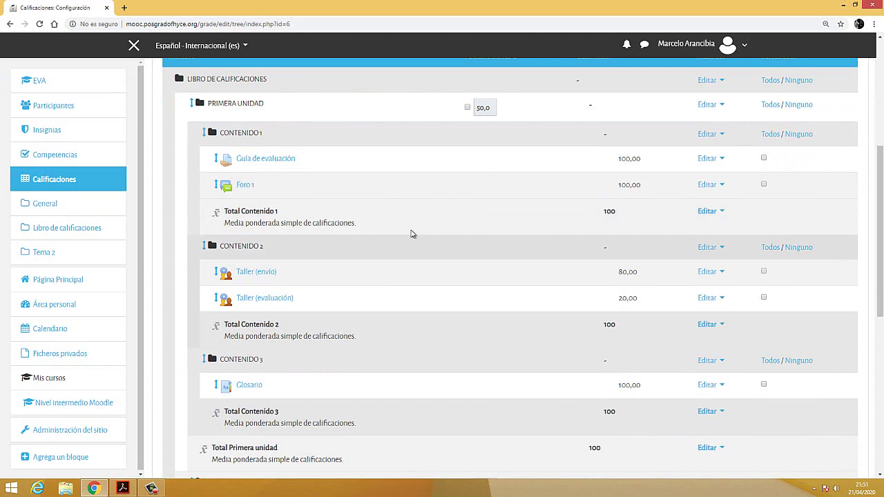
scroll(298, 308, "up", 1)
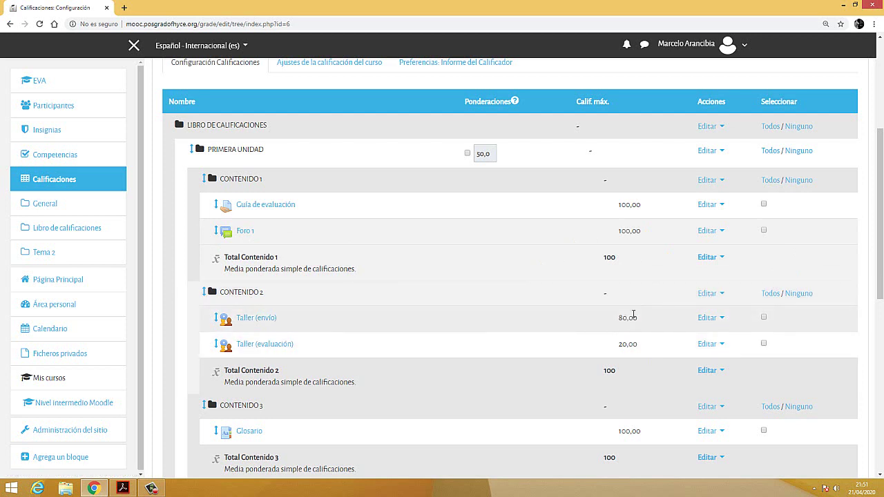
scroll(635, 339, "down", 1)
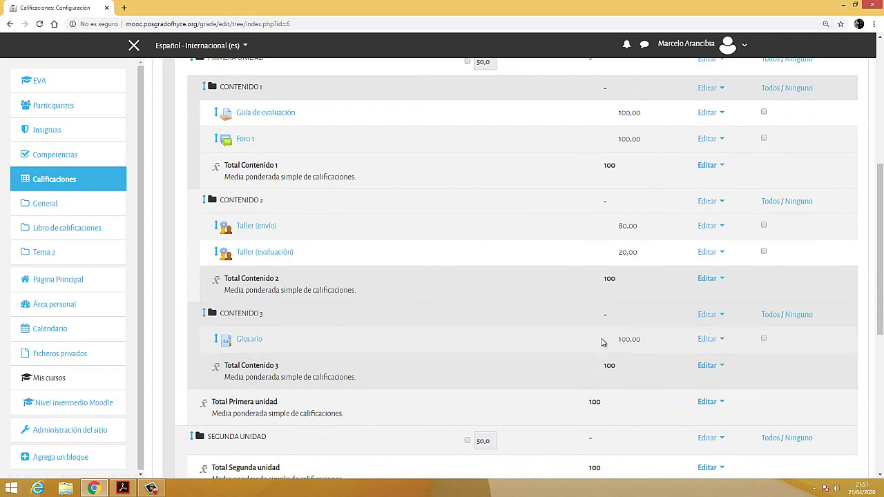
scroll(297, 325, "up", 1)
scroll(311, 314, "down", 1)
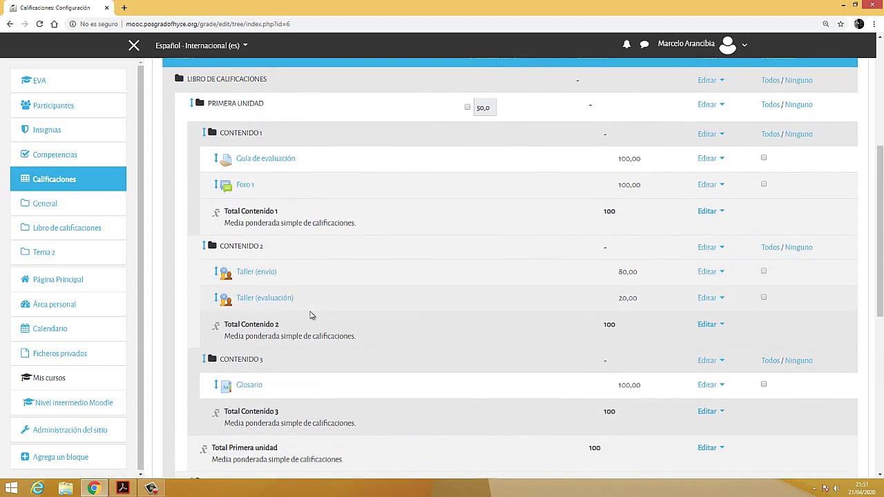
scroll(310, 314, "down", 1)
scroll(310, 314, "up", 2)
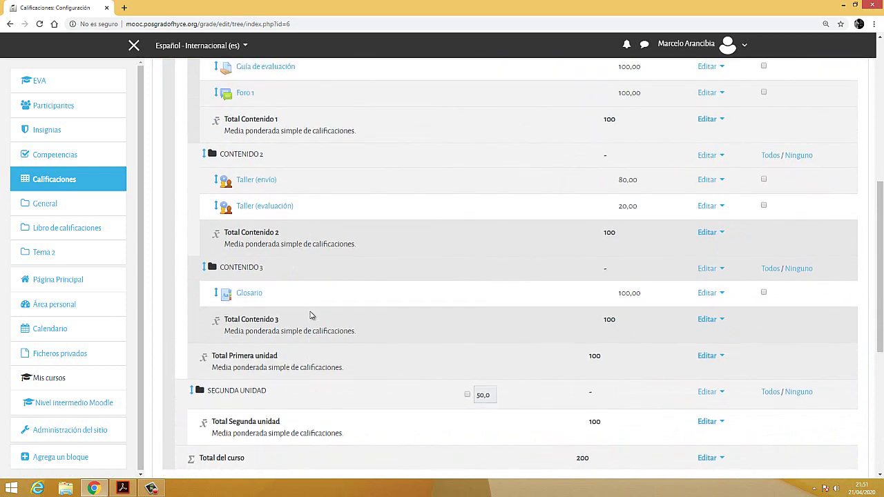